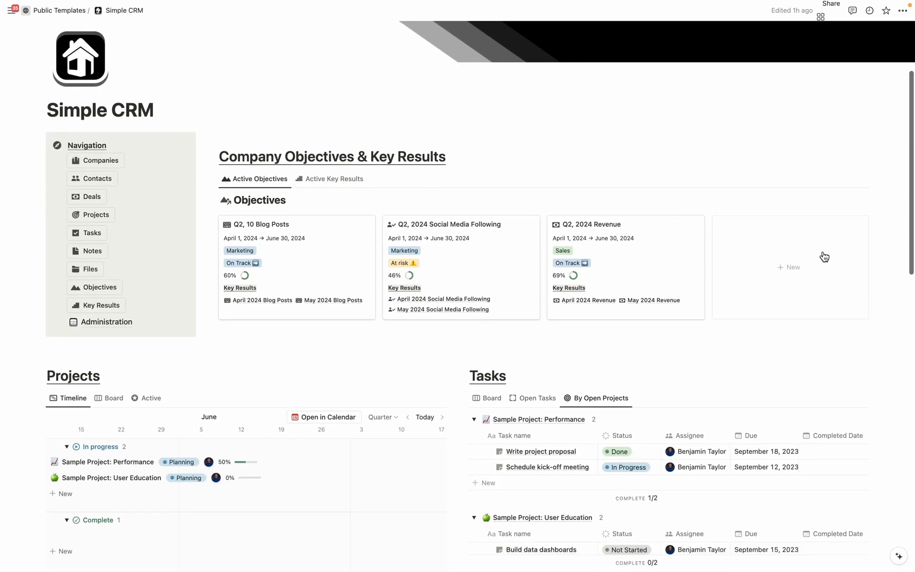
# - Scroll down the Simple CRM page to the Google / New / 2022 row in the Deals table
pyautogui.scroll(-1, 824, 257)
pyautogui.scroll(-3, 824, 257)
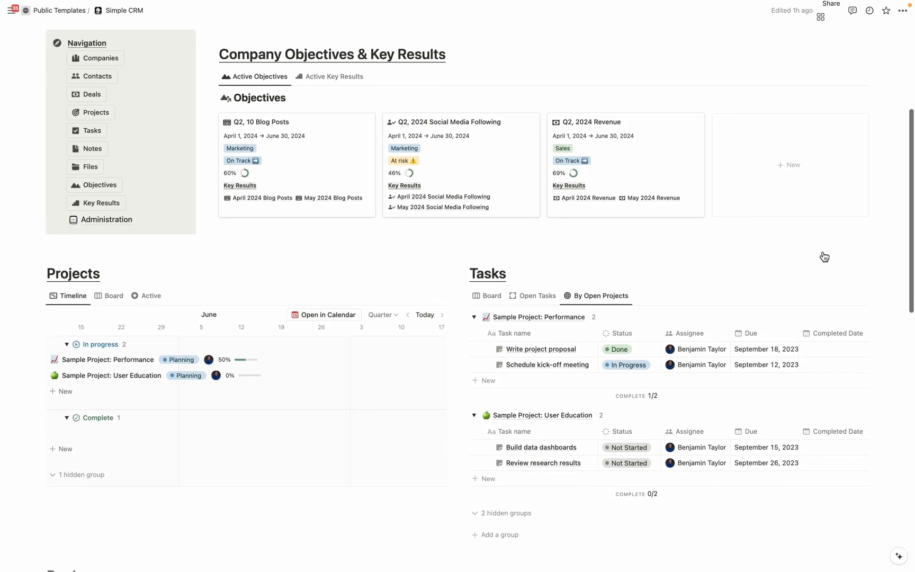
pyautogui.scroll(-3, 825, 257)
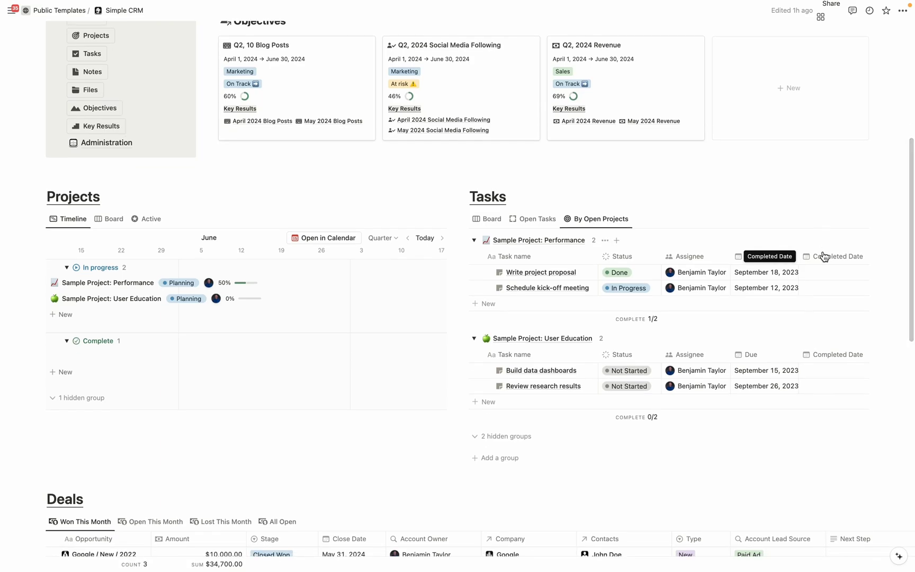
pyautogui.scroll(-1, 824, 256)
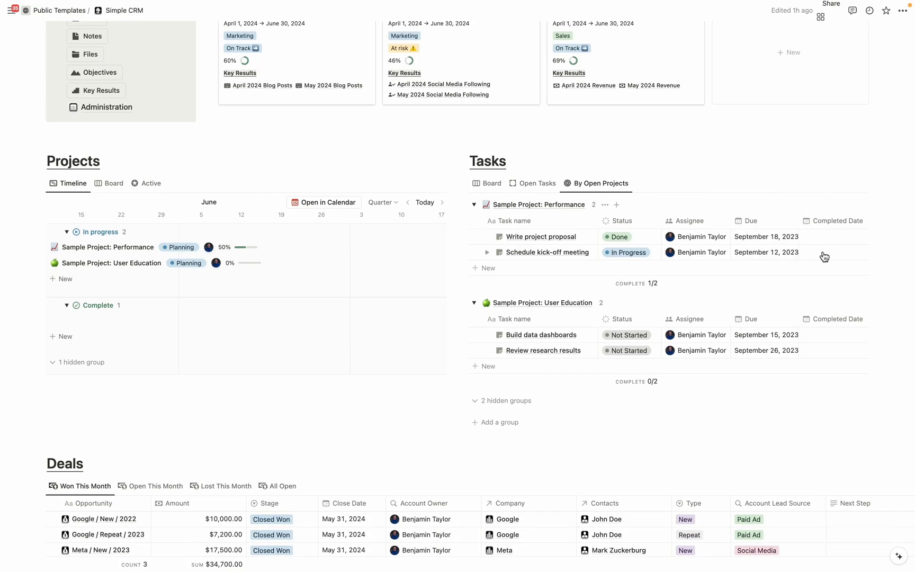
pyautogui.scroll(-5, 824, 257)
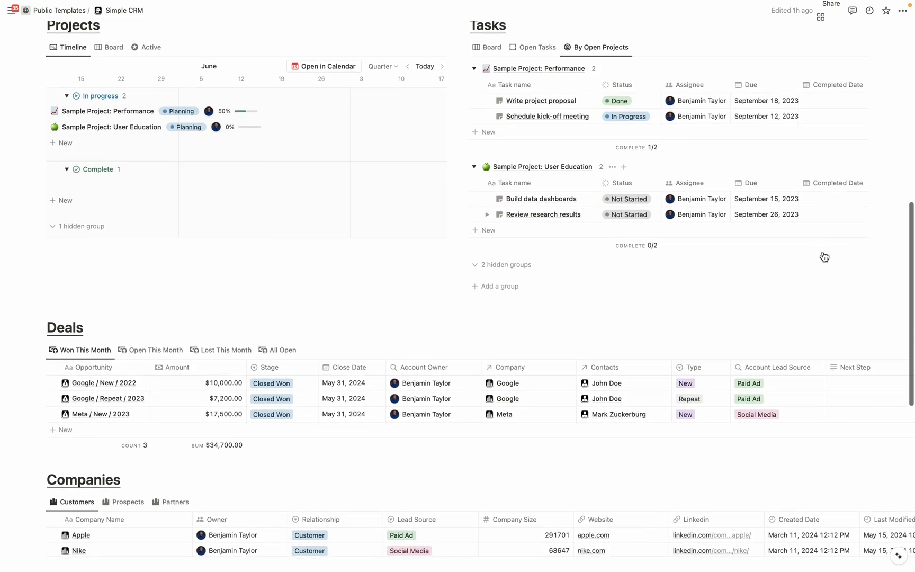
pyautogui.scroll(-3, 824, 257)
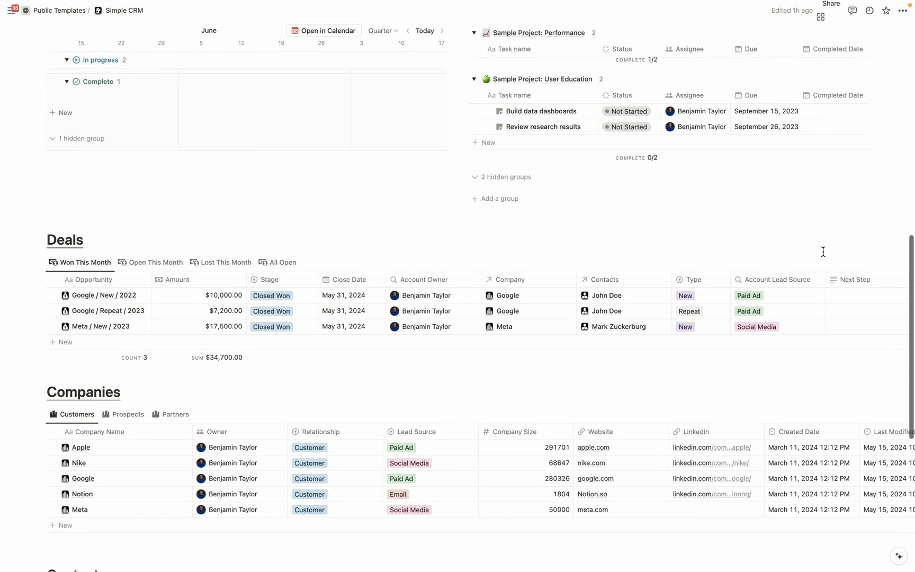
pyautogui.scroll(-5, 823, 251)
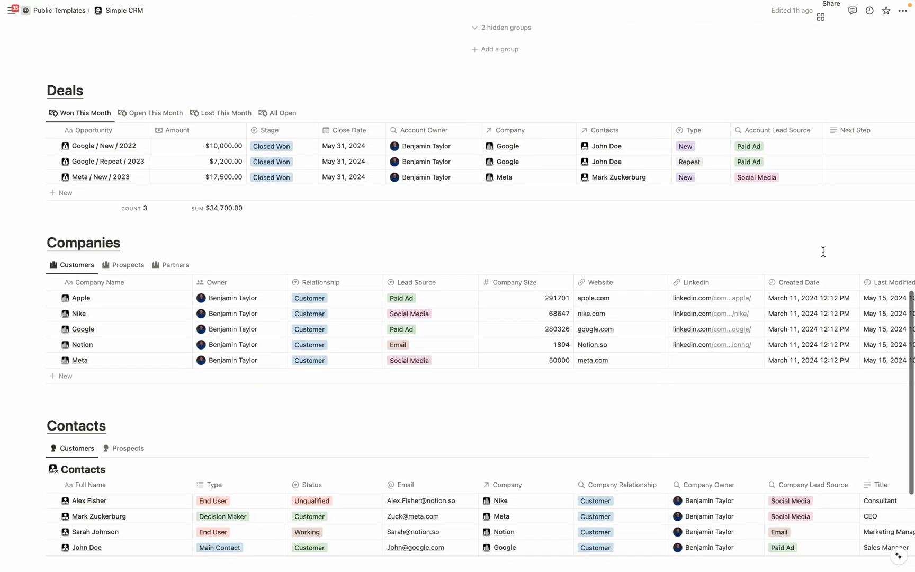
pyautogui.scroll(-2, 824, 251)
pyautogui.scroll(4, 138, 255)
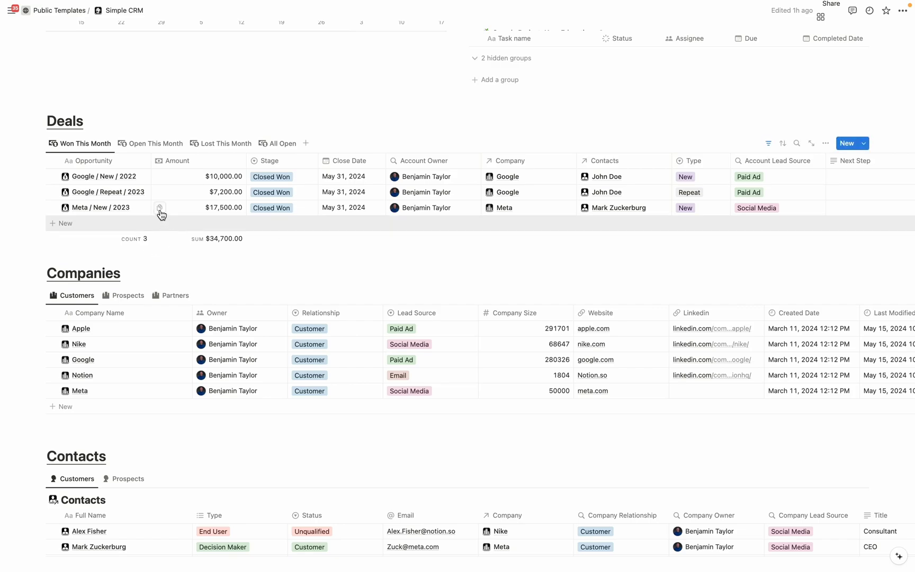
pyautogui.moveTo(138, 184)
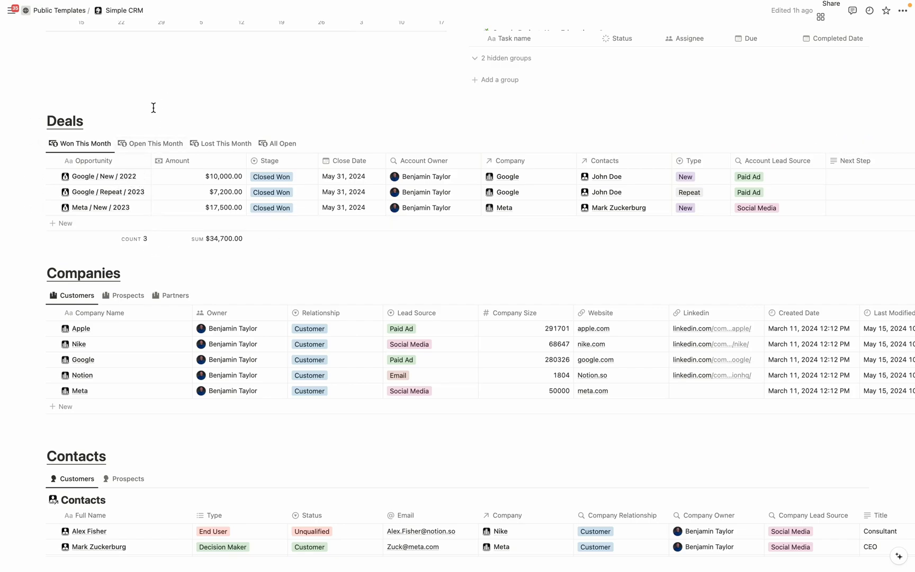
# - Open the Google / New / 2022 deal in side peek and widen its panel
pyautogui.click(129, 180)
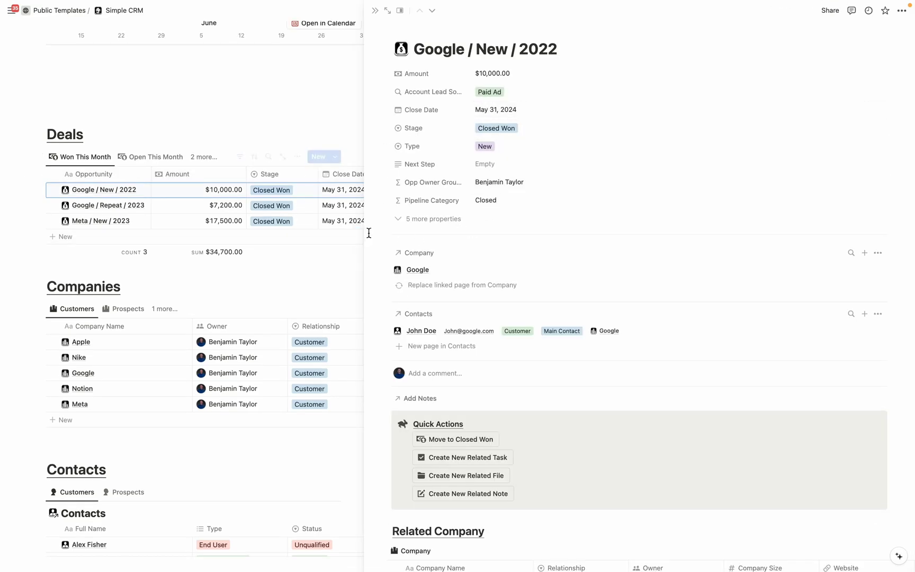
pyautogui.moveTo(365, 233); pyautogui.dragTo(432, 246)
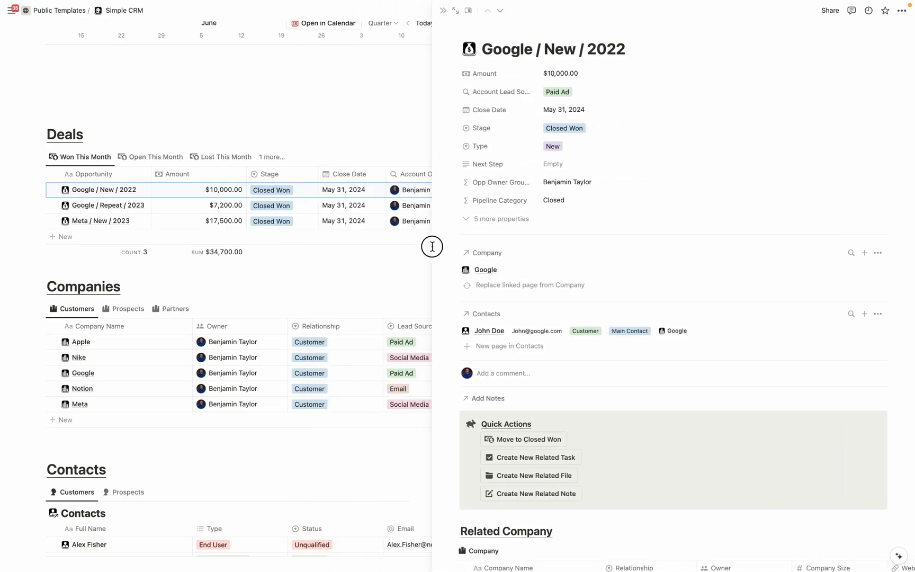
pyautogui.click(442, 10)
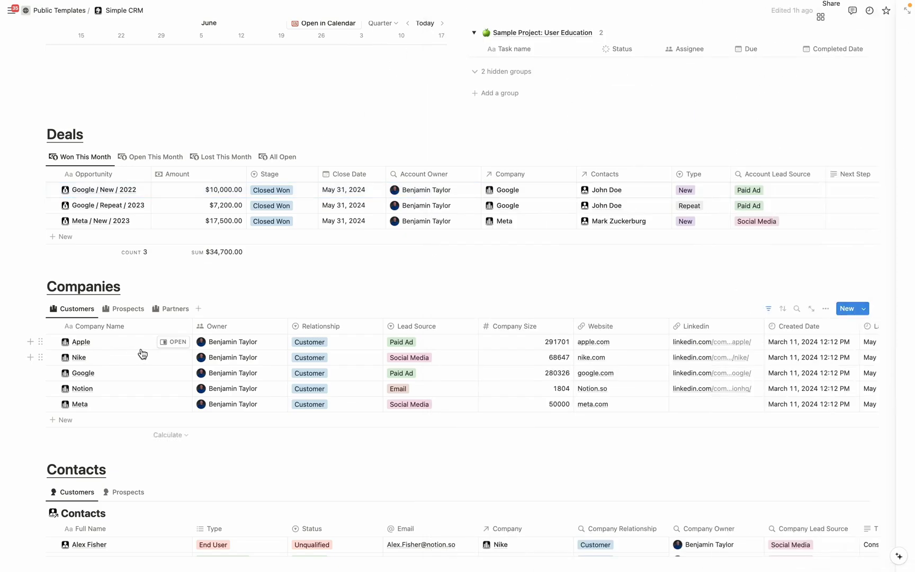
pyautogui.scroll(-1, 142, 354)
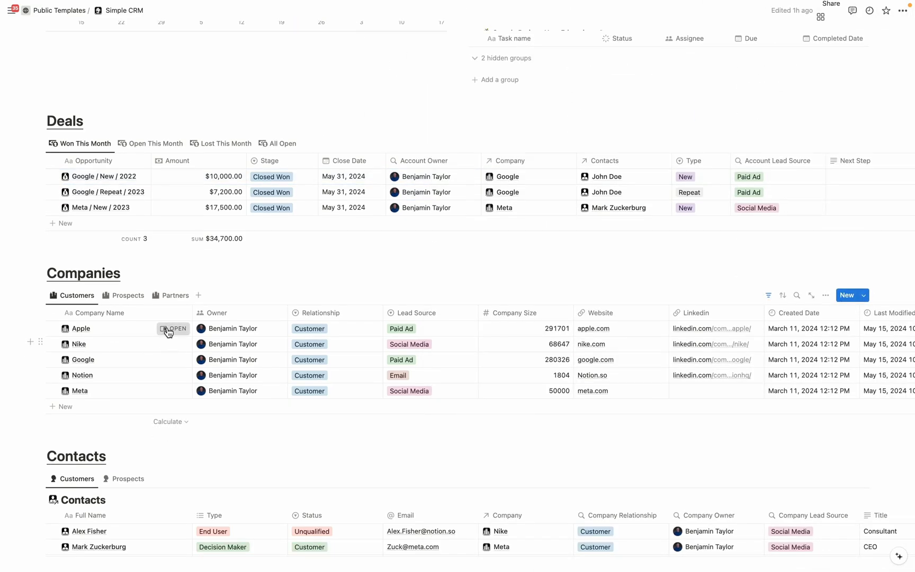
pyautogui.click(168, 332)
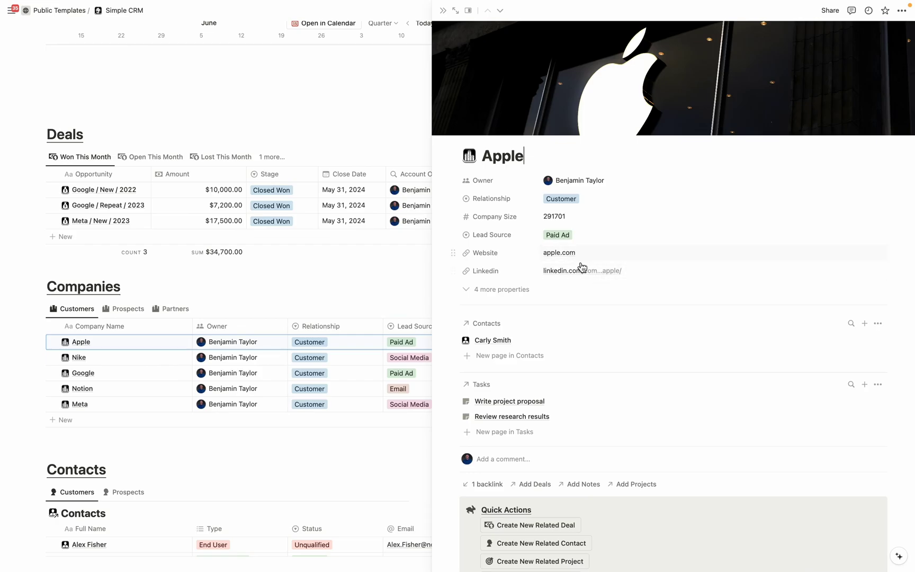
pyautogui.scroll(-5, 604, 308)
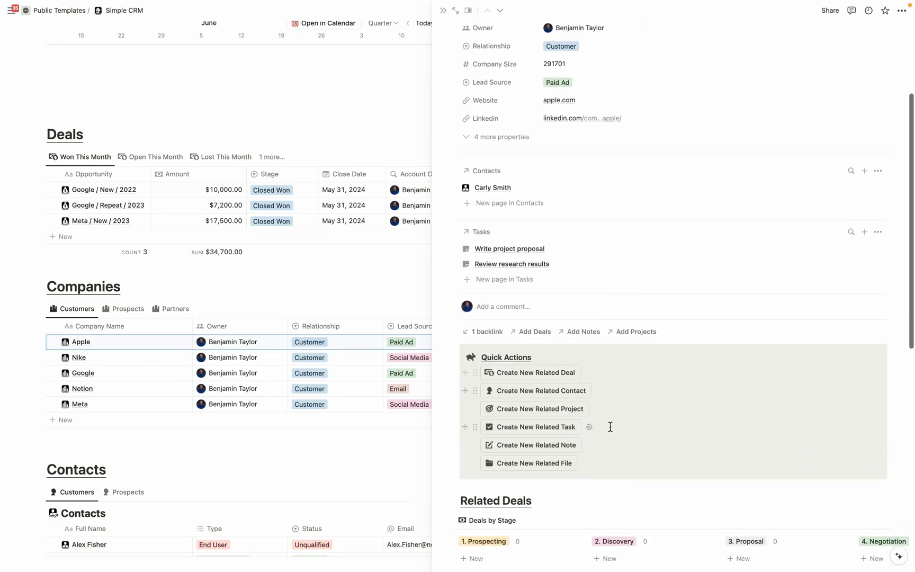
pyautogui.scroll(-5, 611, 426)
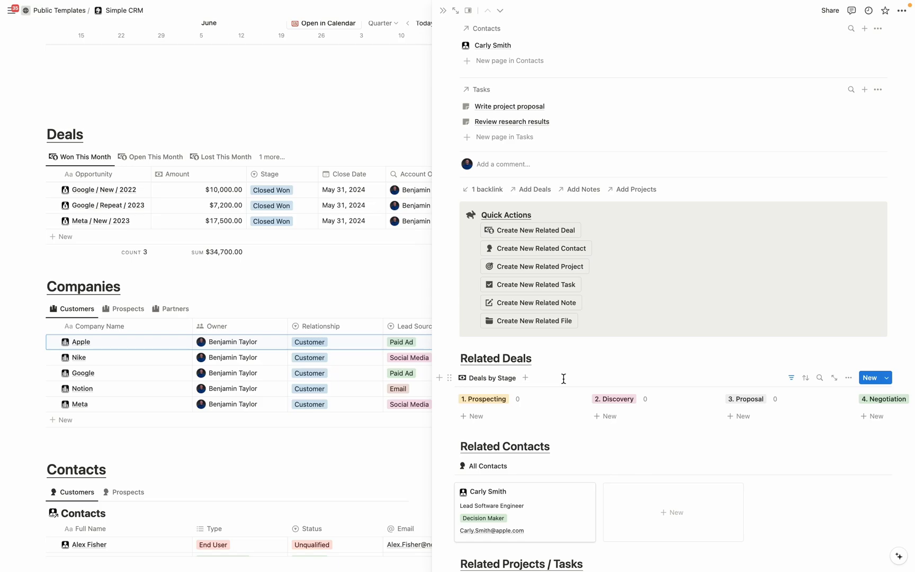
pyautogui.scroll(-3, 563, 379)
pyautogui.scroll(-4, 563, 379)
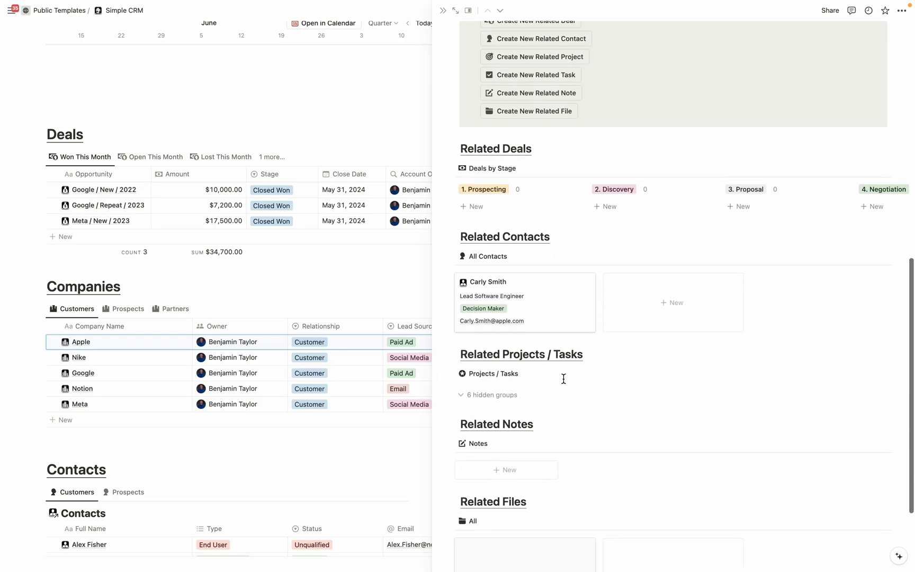
pyautogui.scroll(10, 563, 379)
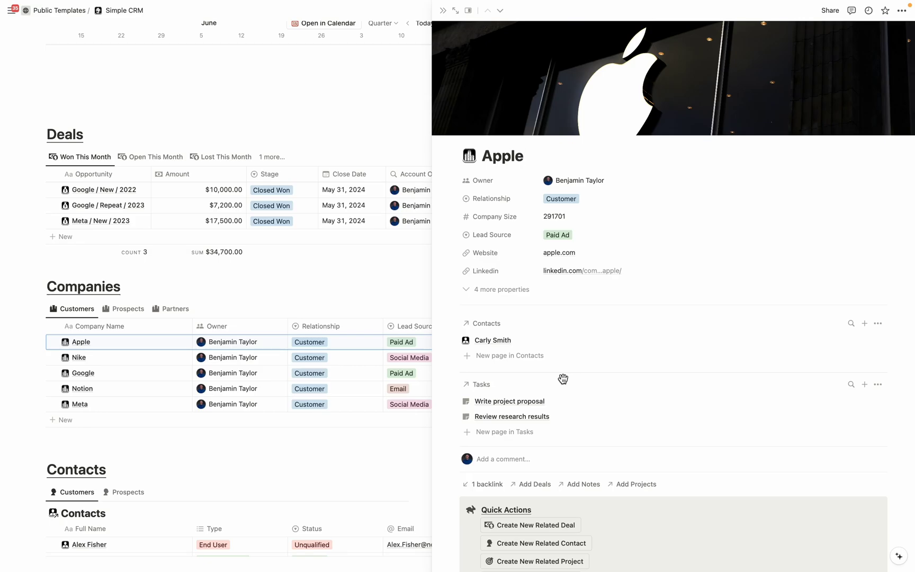
pyautogui.press('Escape')
pyautogui.scroll(10, 610, 122)
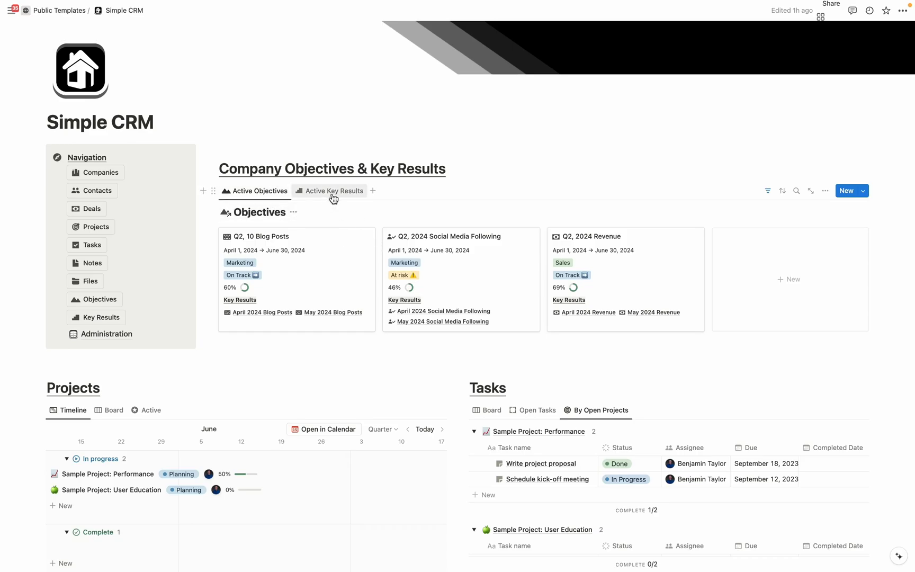
pyautogui.scroll(-3, 356, 288)
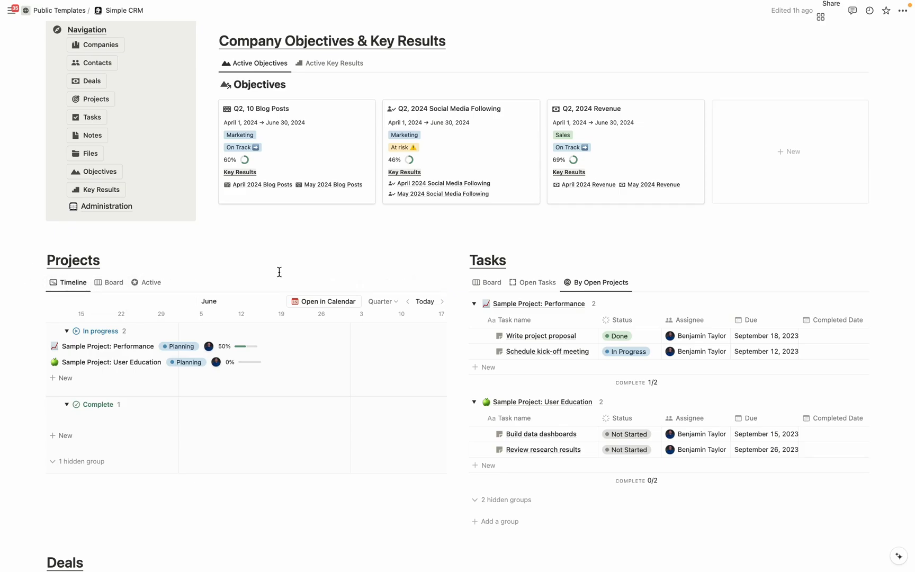
pyautogui.click(490, 283)
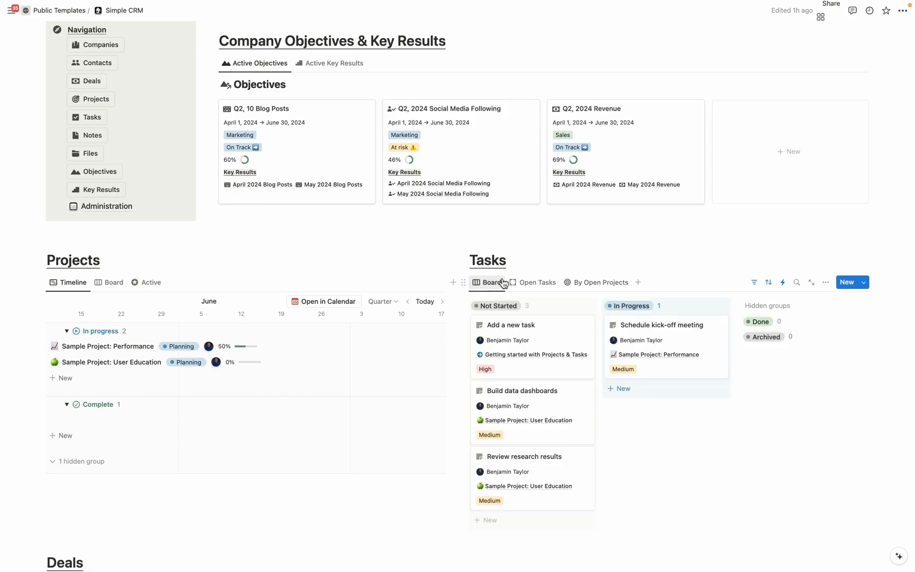
pyautogui.click(597, 284)
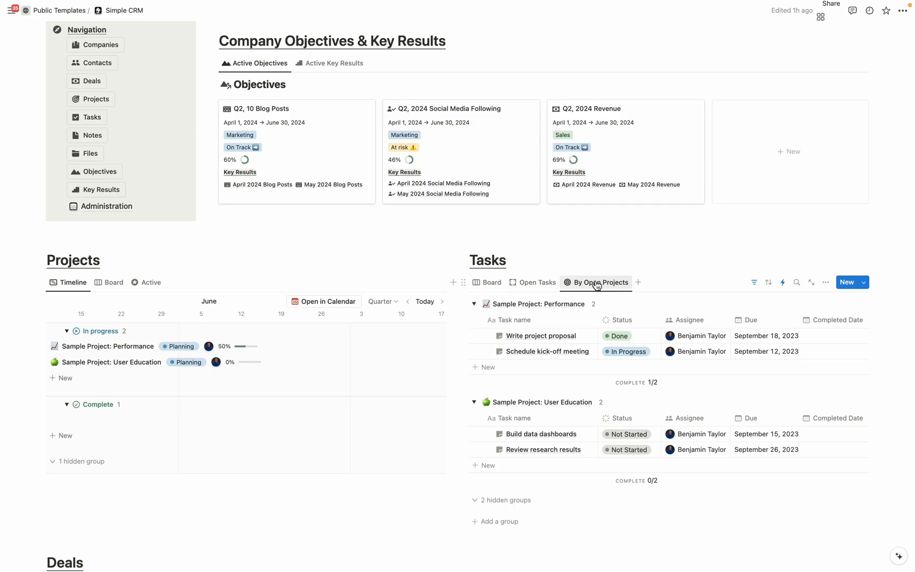
pyautogui.scroll(-7, 597, 284)
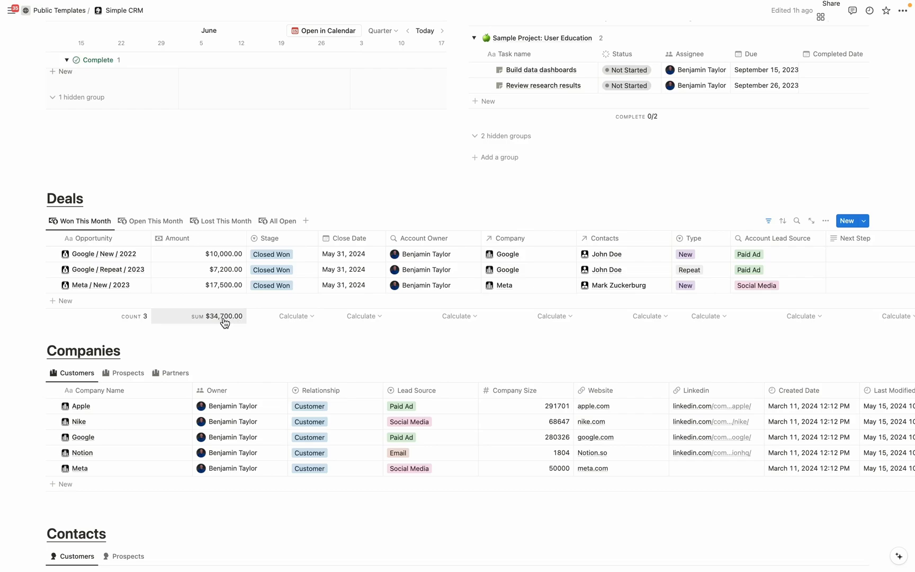
pyautogui.click(162, 224)
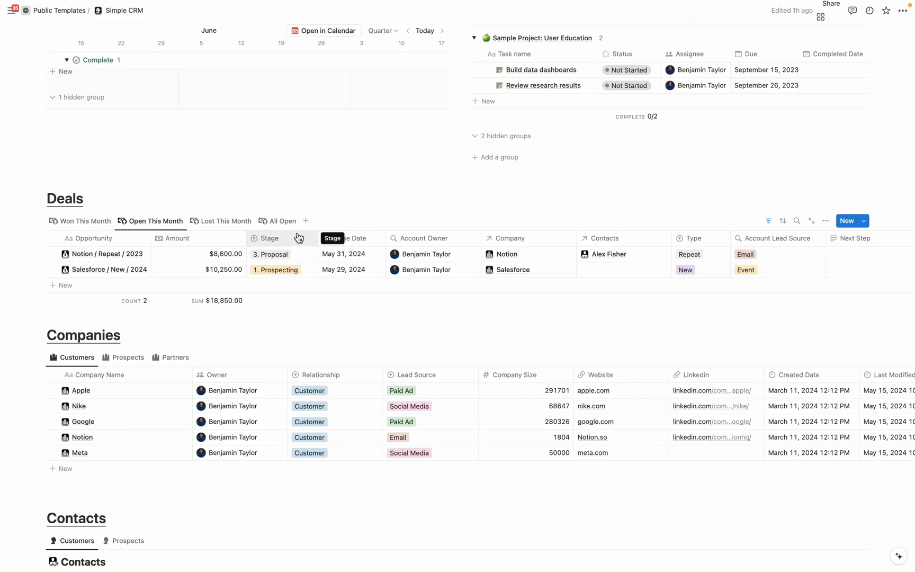
pyautogui.scroll(-3, 298, 238)
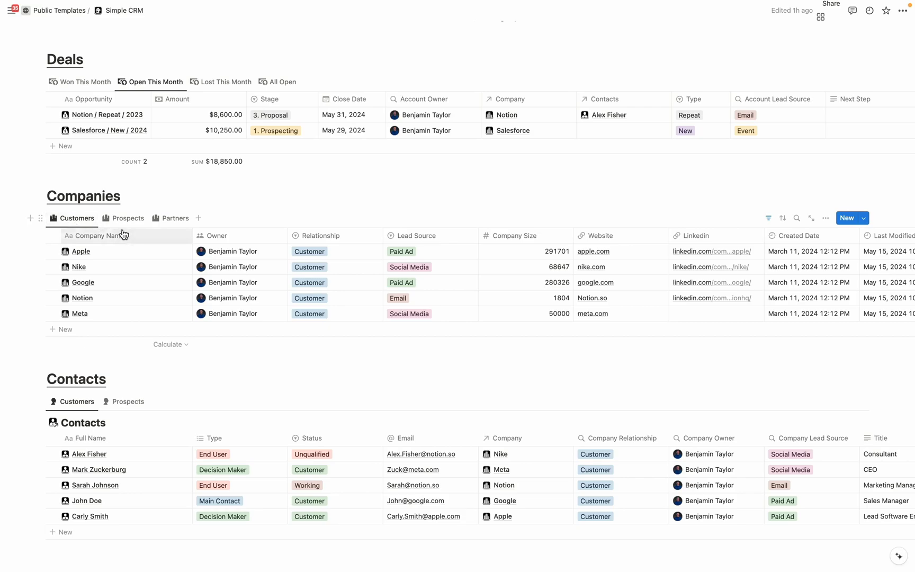
pyautogui.scroll(-3, 168, 228)
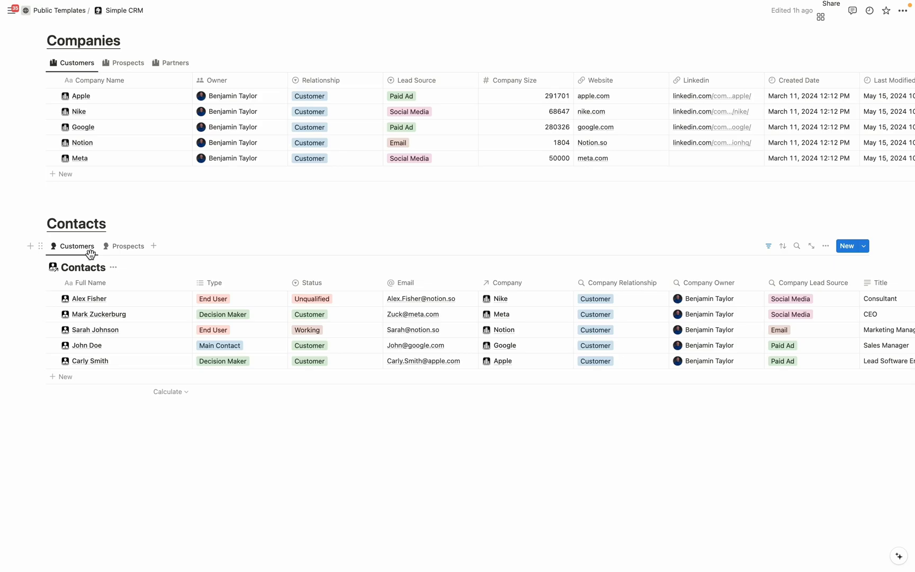
pyautogui.scroll(7, 90, 257)
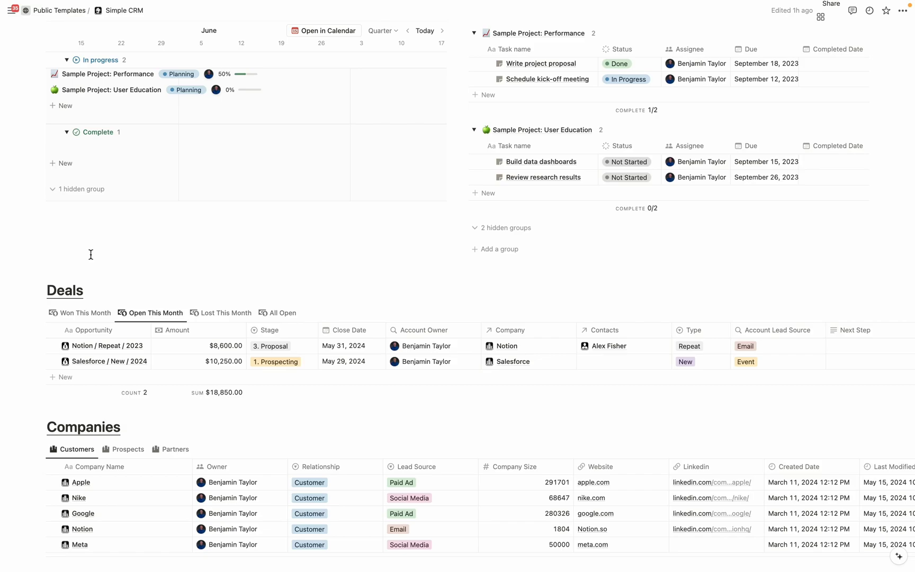
pyautogui.scroll(10, 91, 254)
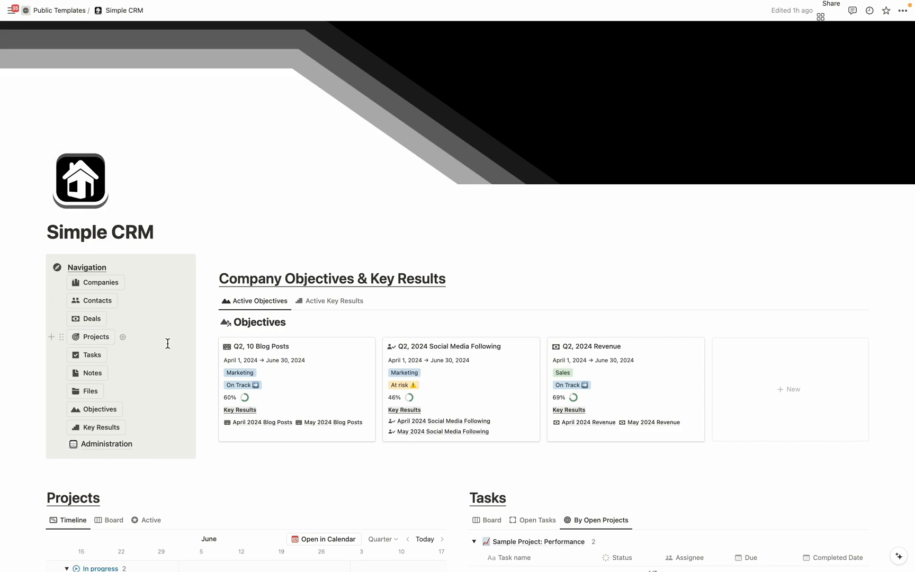
# - Open the Companies database beside the page and browse its '3 more...' saved views
pyautogui.click(99, 286)
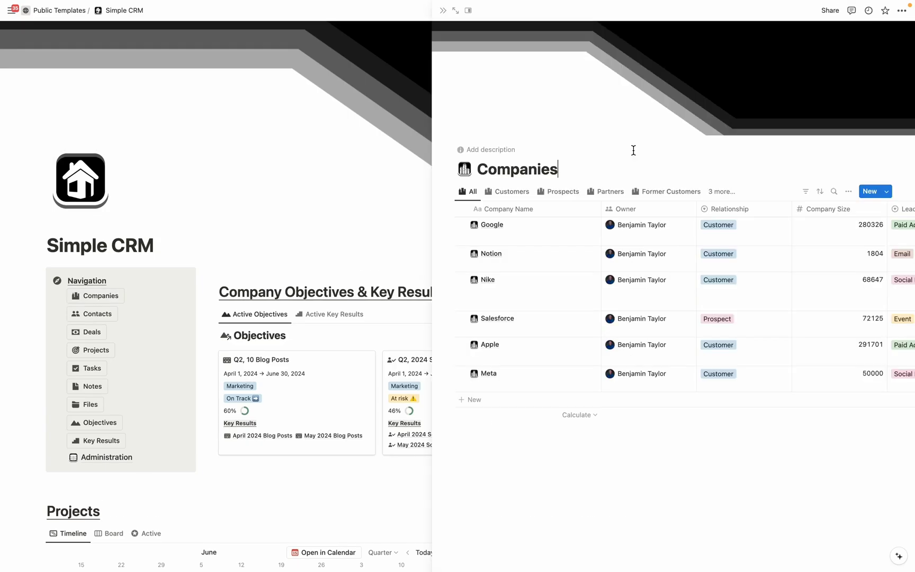
pyautogui.click(723, 194)
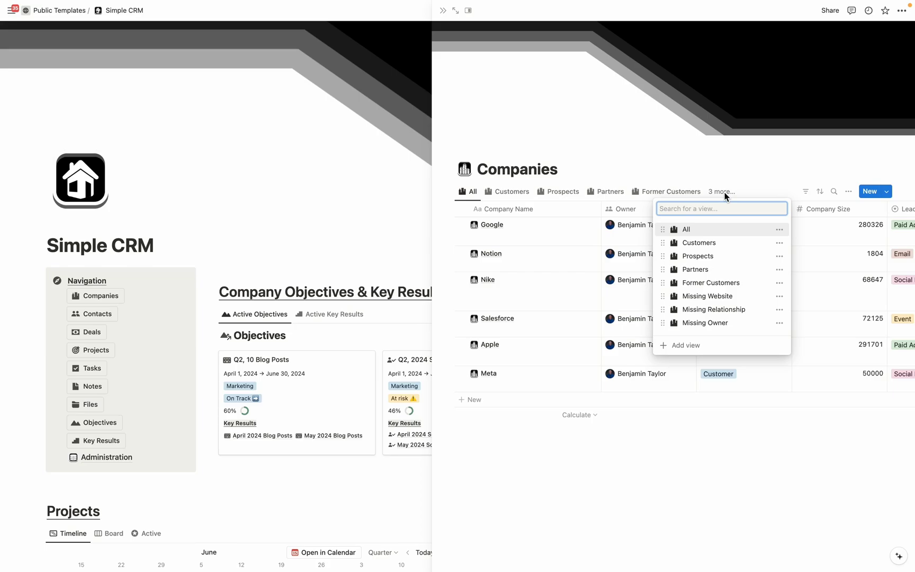
pyautogui.click(569, 478)
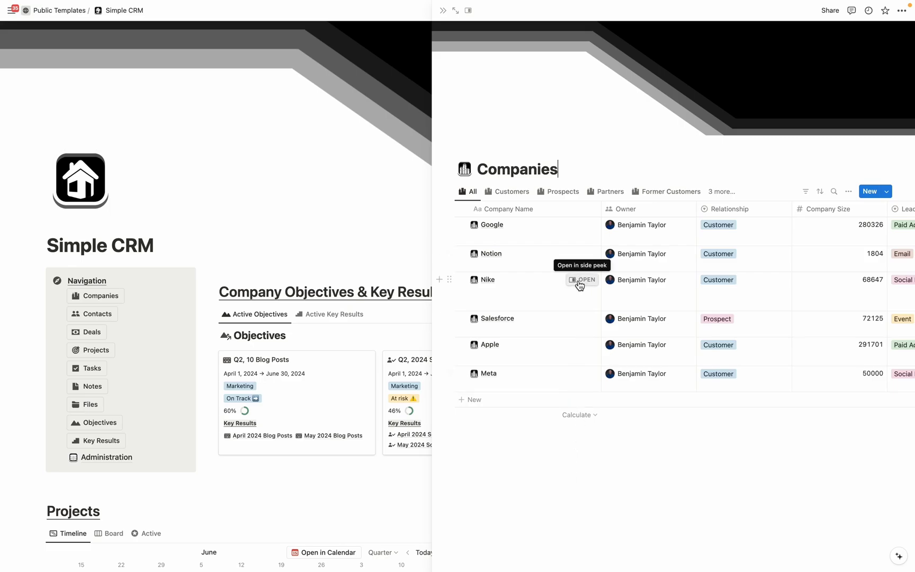
# - From Nike's company page, create a new related deal with Quick Actions and confirm it
pyautogui.click(581, 280)
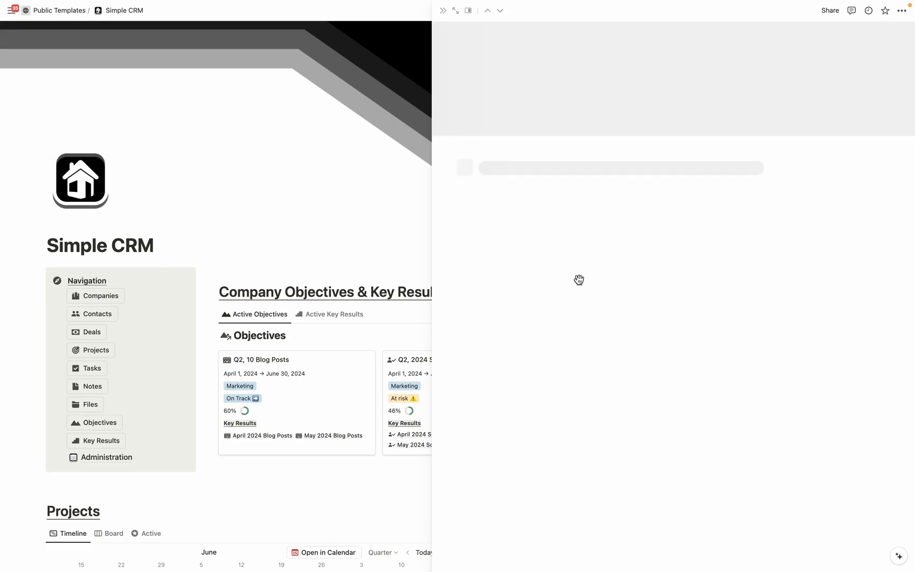
pyautogui.scroll(-3, 579, 280)
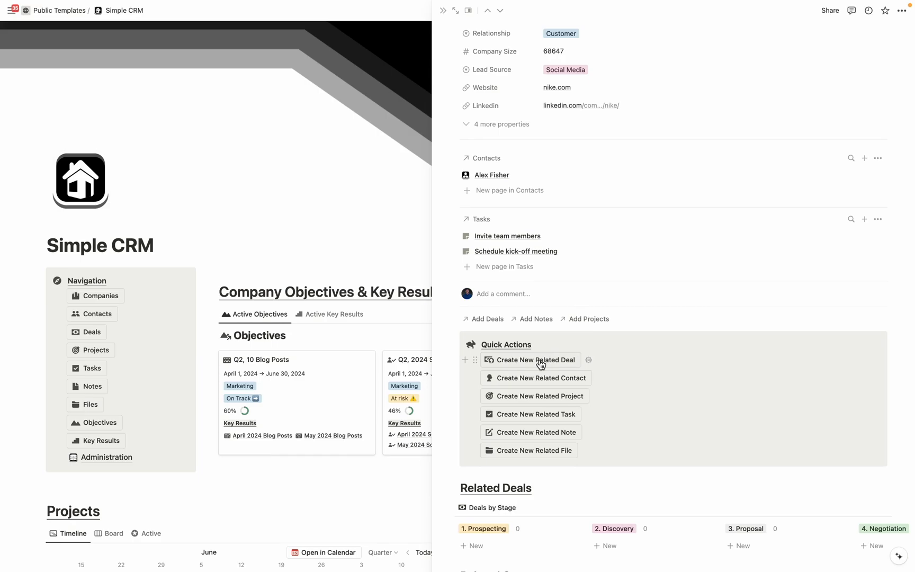
pyautogui.click(539, 360)
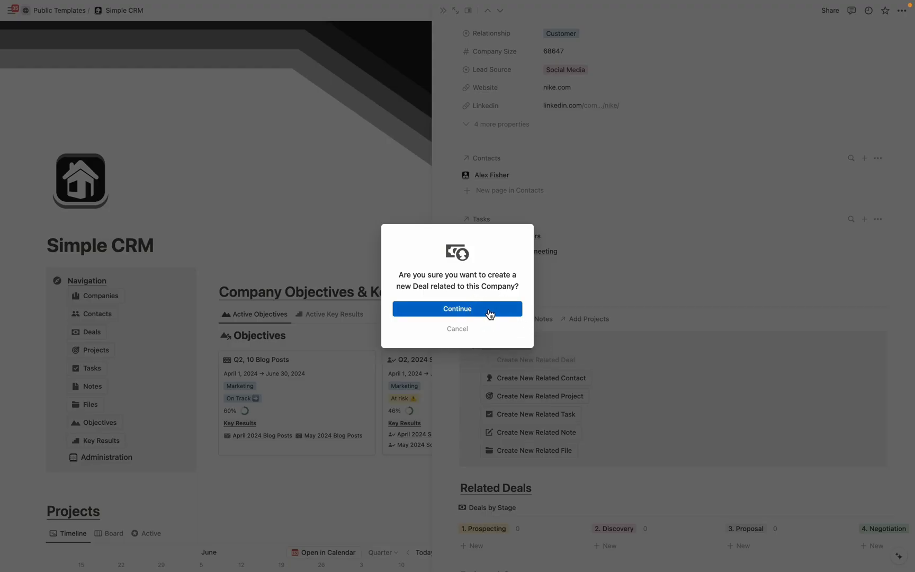
pyautogui.click(490, 314)
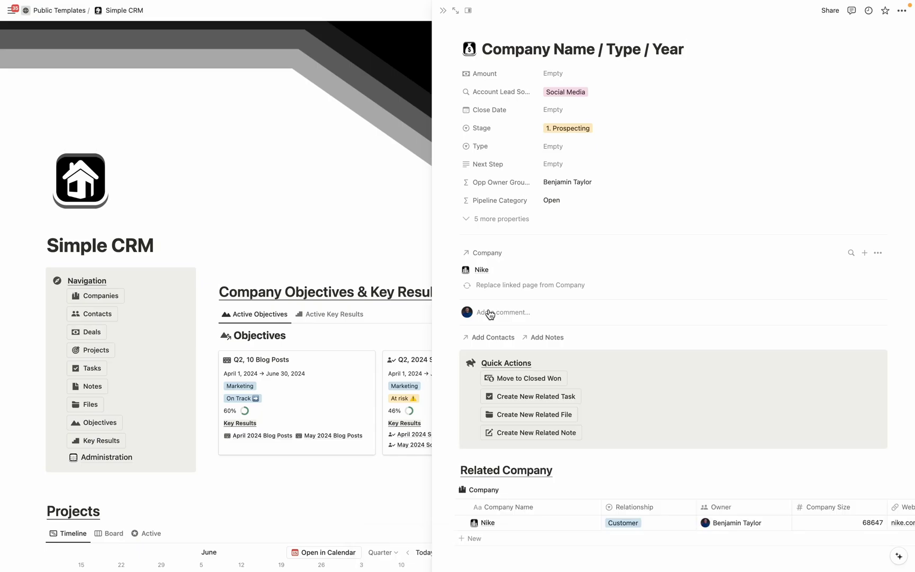
# - Set the Nike deal's amount to 7000 and its close date to May 31, 2024
pyautogui.click(566, 75)
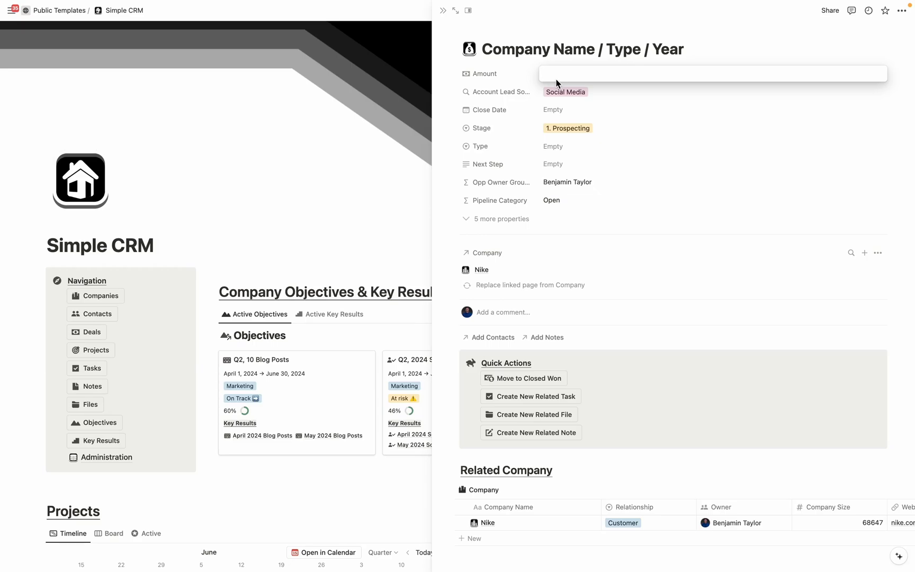
pyautogui.write('7000')
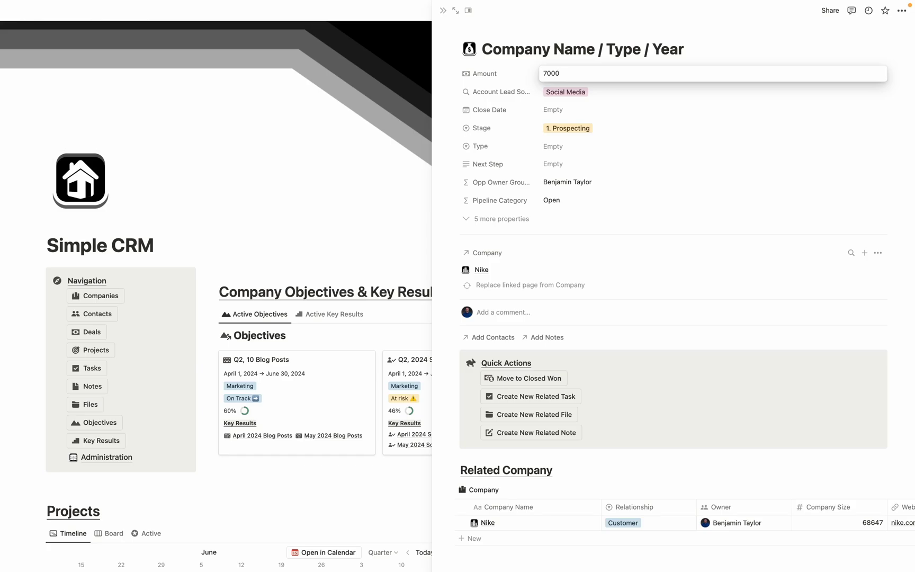
pyautogui.click(751, 45)
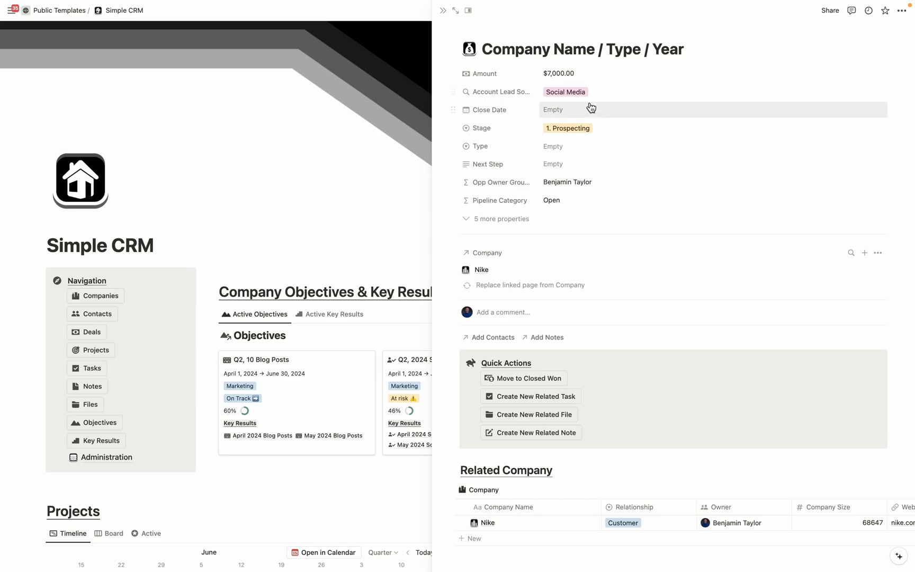
pyautogui.click(564, 109)
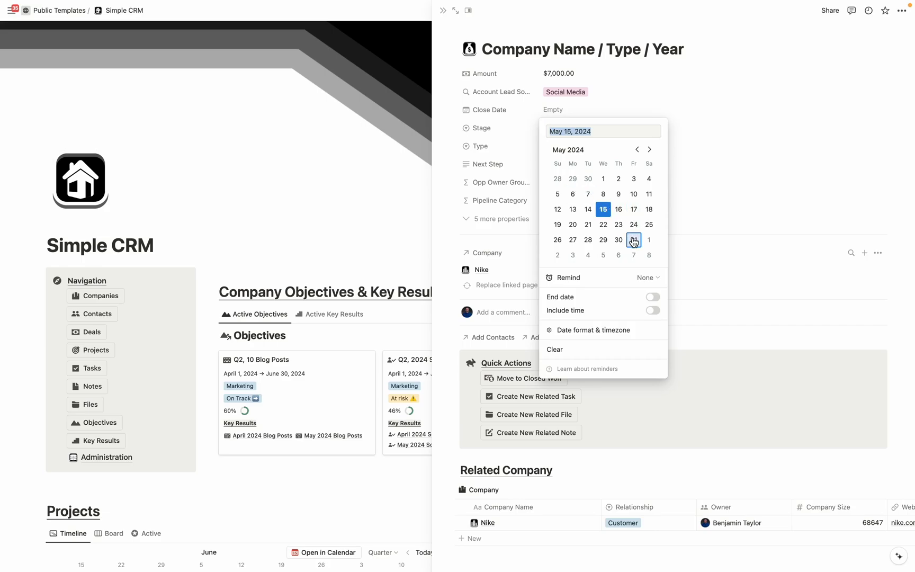
pyautogui.click(634, 240)
pyautogui.click(710, 84)
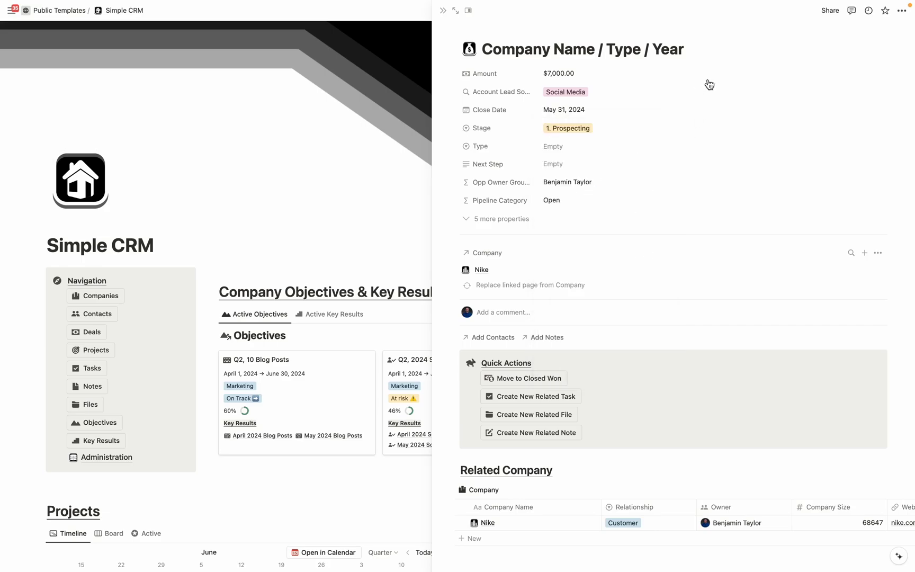
# - Move the deal to Closed Won and show the Won This Month view
pyautogui.click(586, 132)
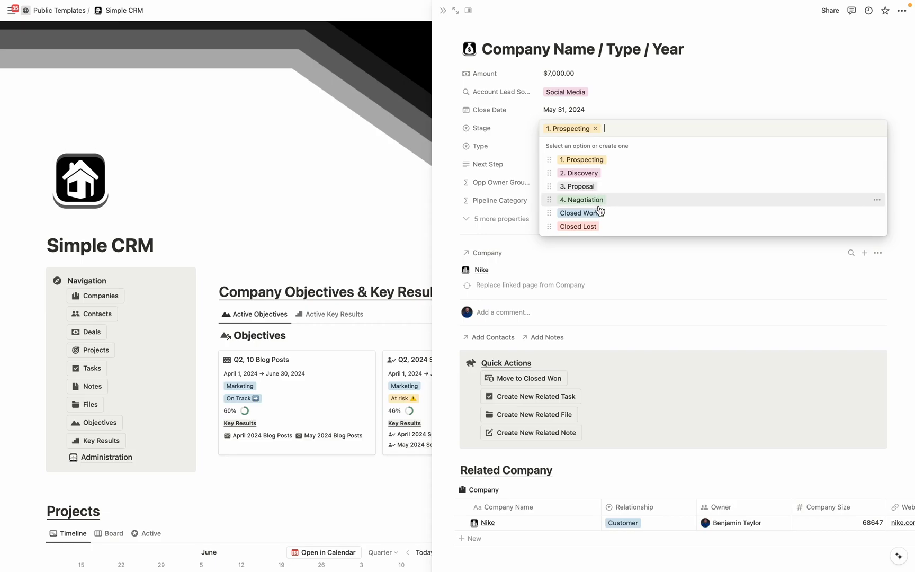
pyautogui.click(580, 213)
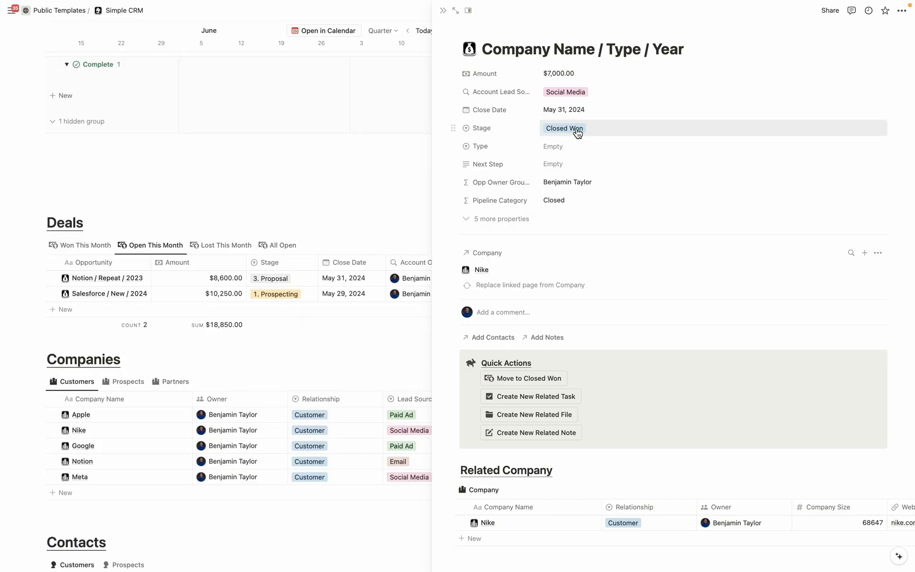
pyautogui.click(97, 245)
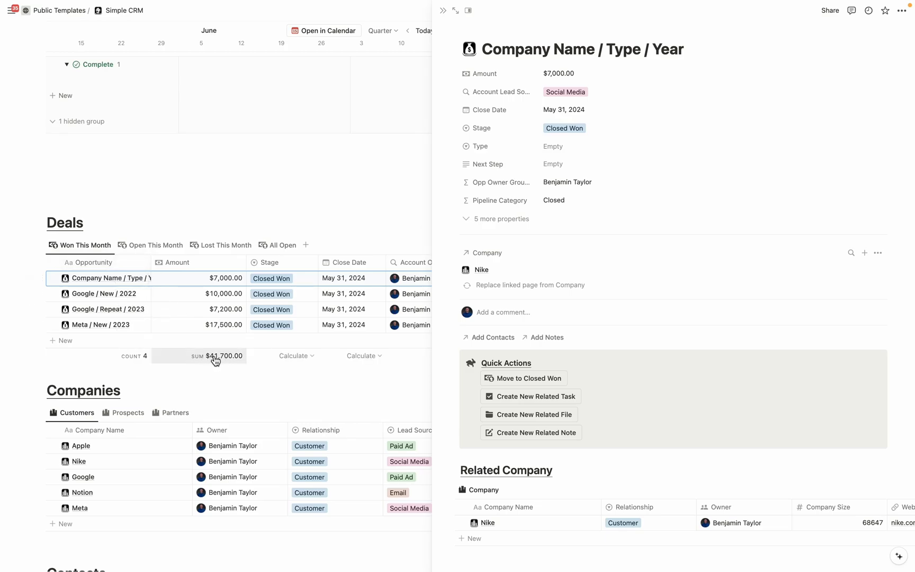
# - Open the Nike deal's Type and Next Step fields but leave both empty
pyautogui.click(564, 149)
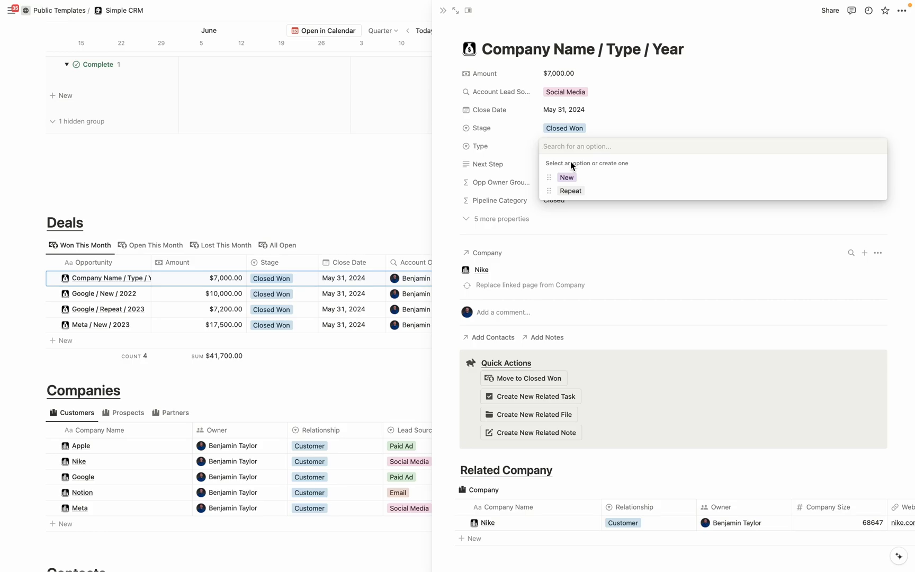
pyautogui.press('Escape')
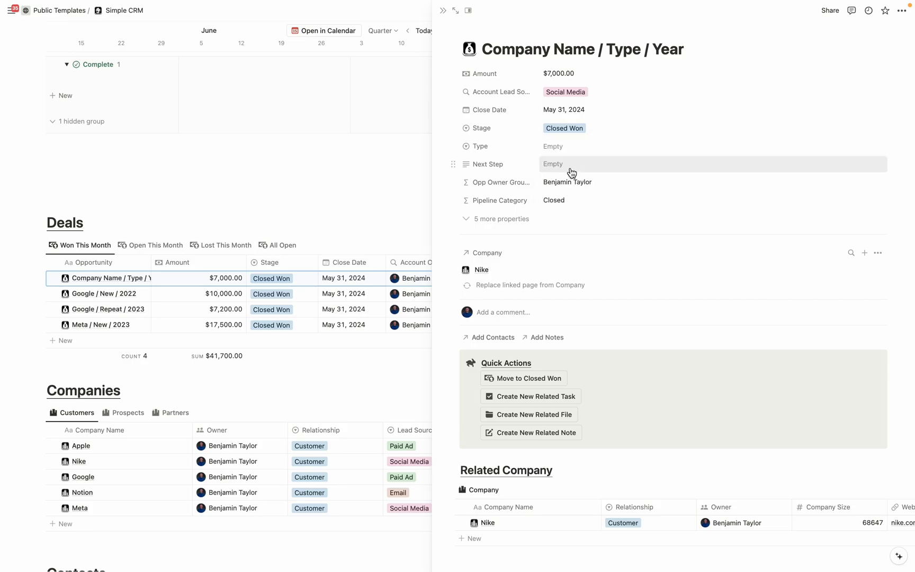
pyautogui.click(566, 167)
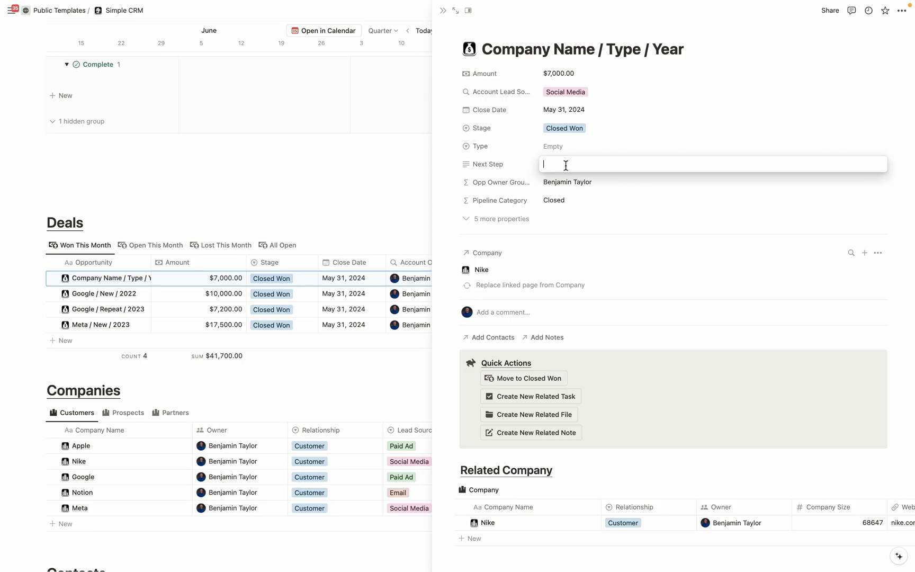
pyautogui.click(647, 233)
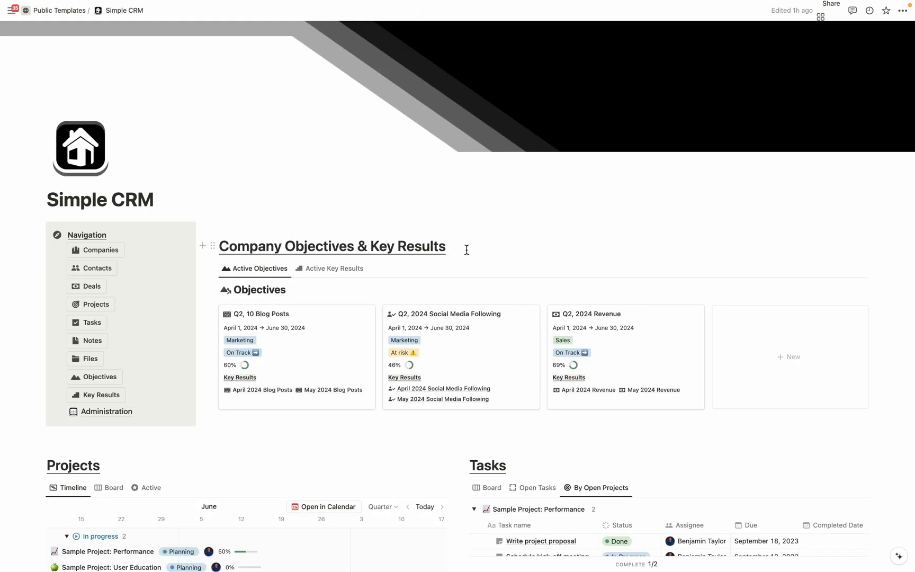
# - Open Objectives, then the Key Results database beside the page, and scroll across its columns
pyautogui.click(442, 247)
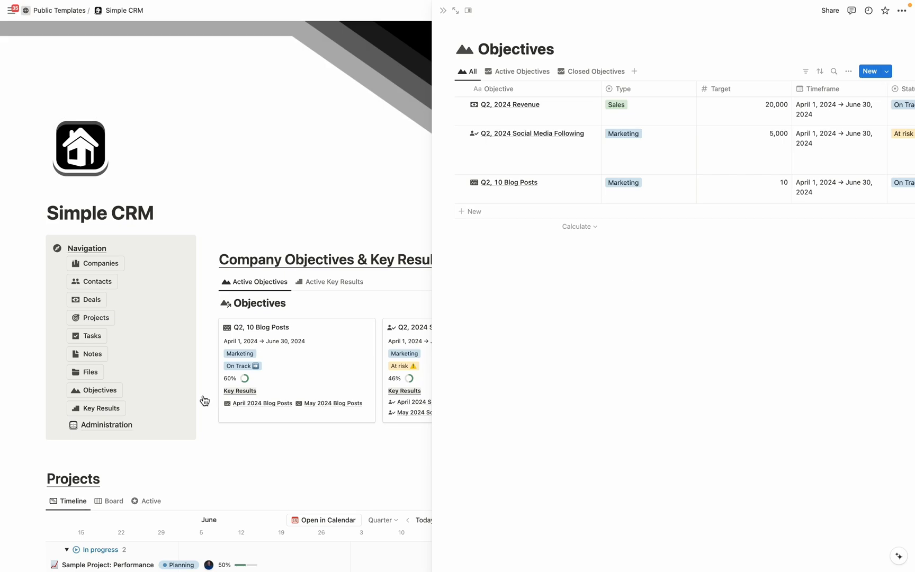
pyautogui.click(104, 410)
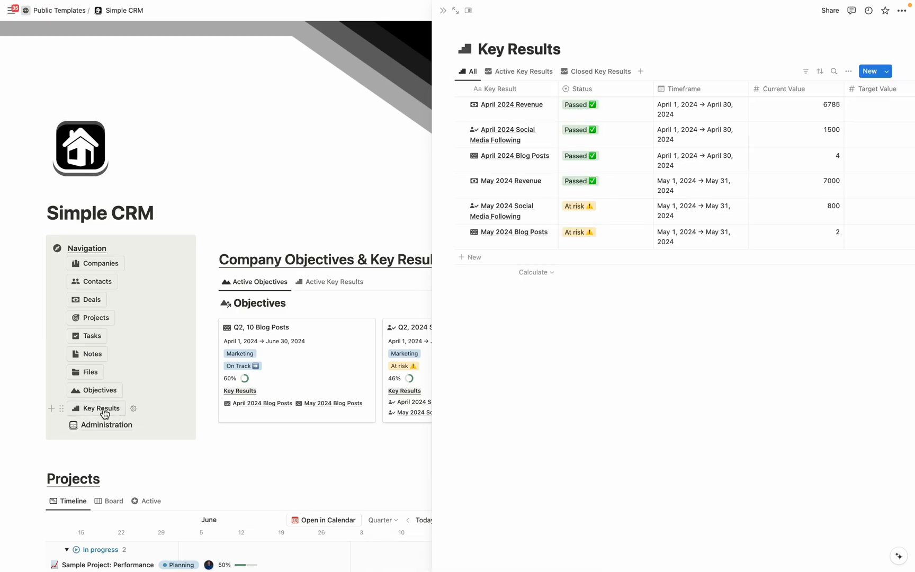
pyautogui.moveTo(560, 115)
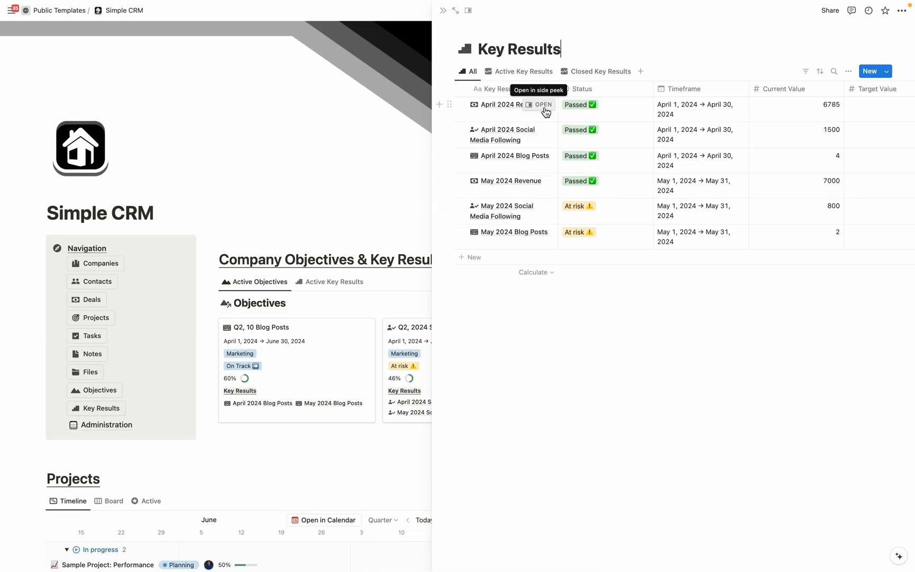
pyautogui.moveTo(531, 180)
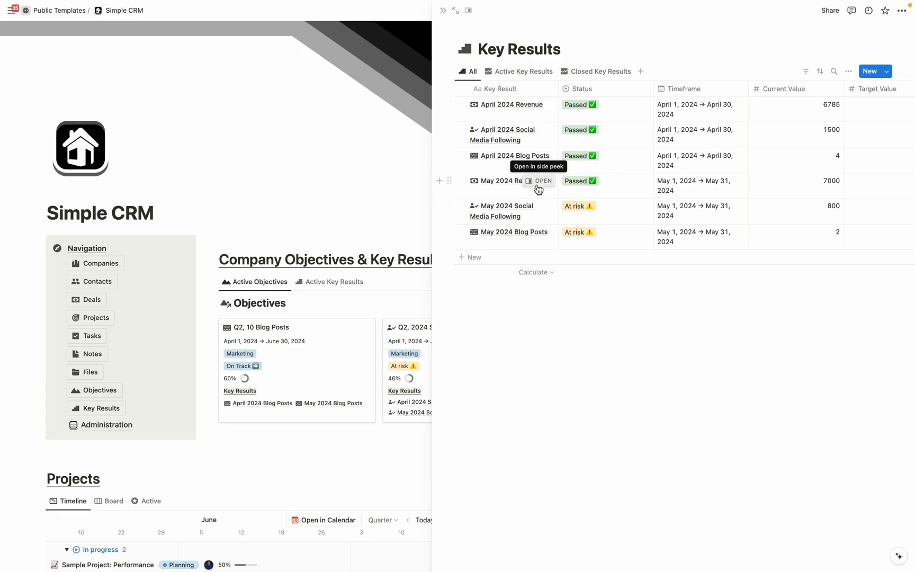
pyautogui.hscroll(5, 641, 197)
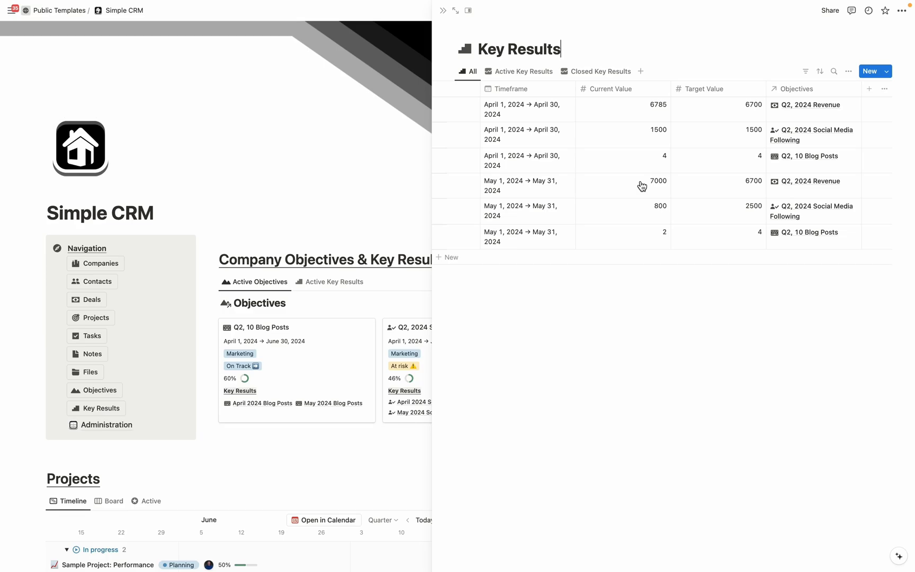
pyautogui.hscroll(-5, 642, 185)
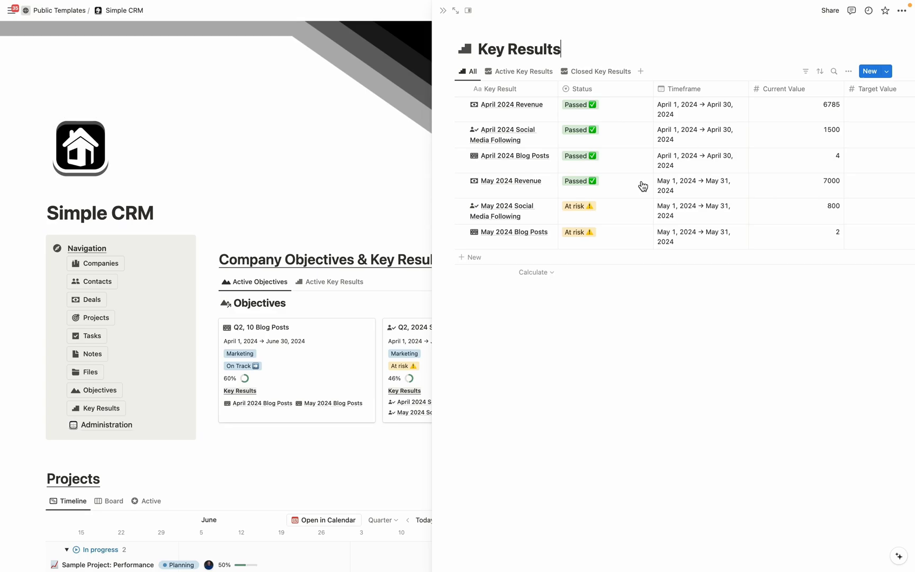
# - Add a key result named 'June 2024 Revenue' with status On track
pyautogui.click(477, 260)
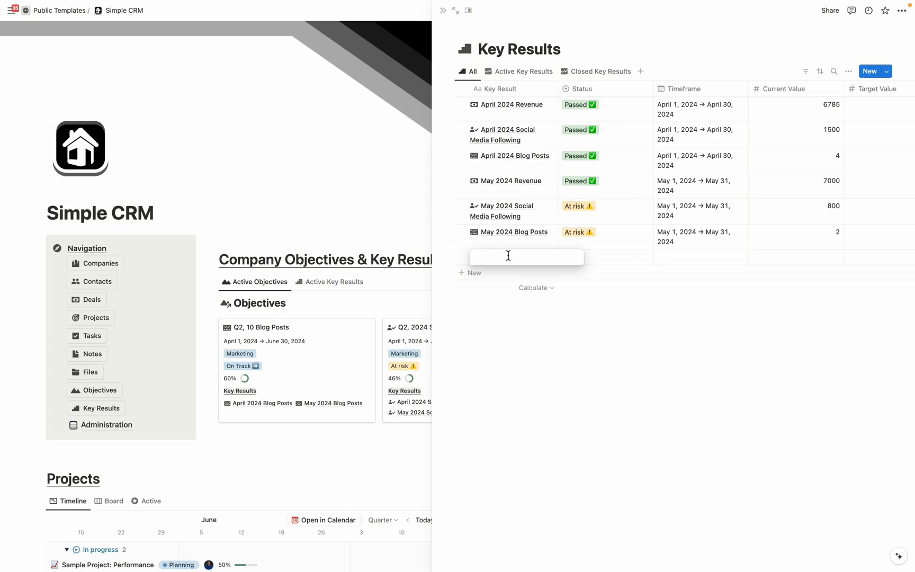
pyautogui.write('June 202')
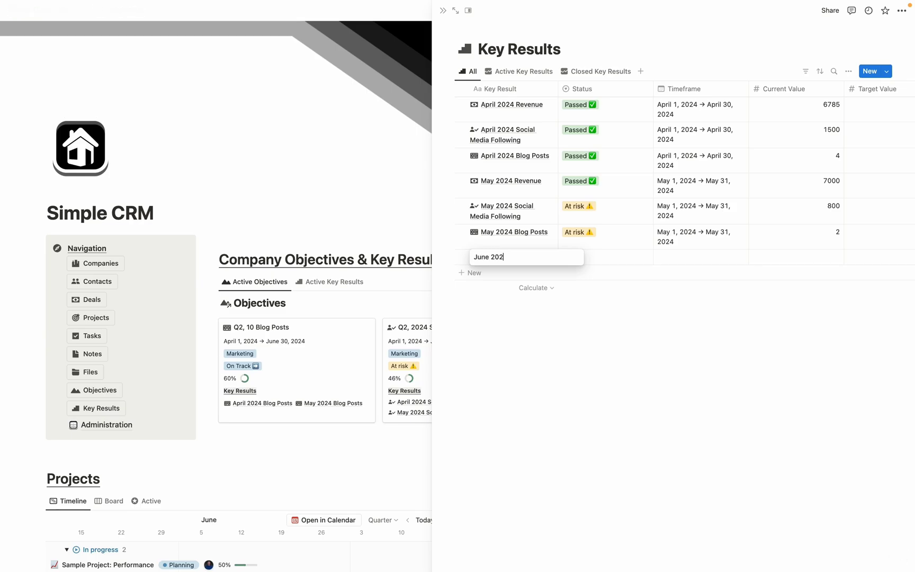
pyautogui.write('4 Revenue')
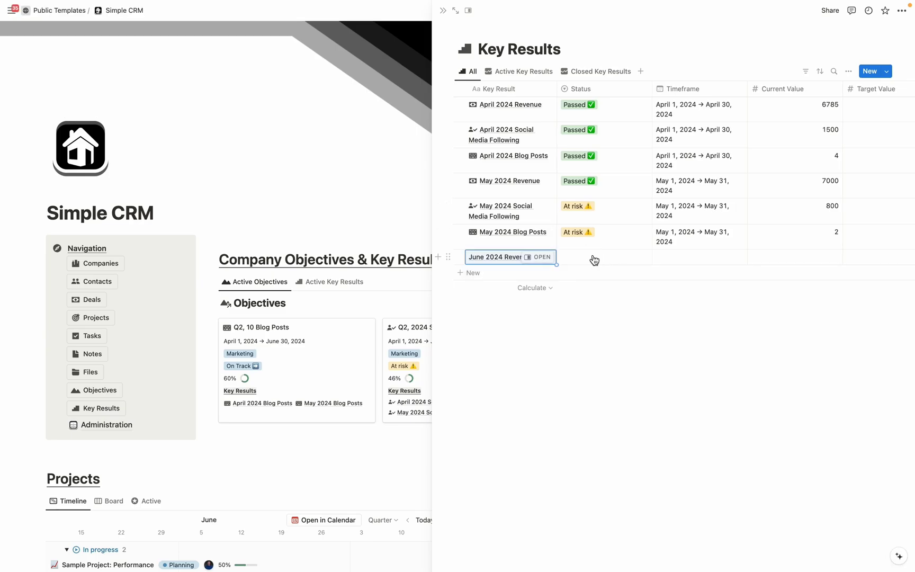
pyautogui.click(593, 256)
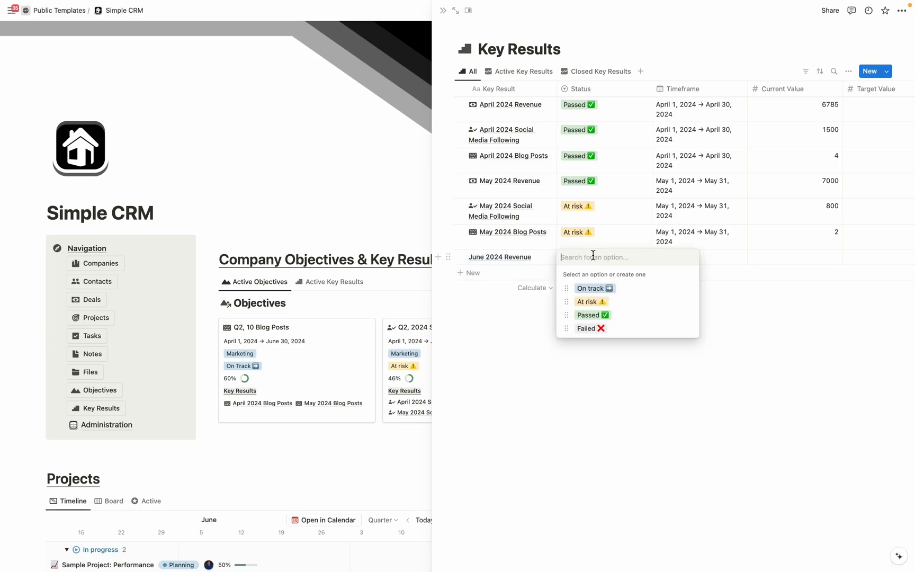
pyautogui.click(610, 290)
# - Set its timeframe to June 1–30, 2024 using an end date
pyautogui.hscroll(2, 652, 262)
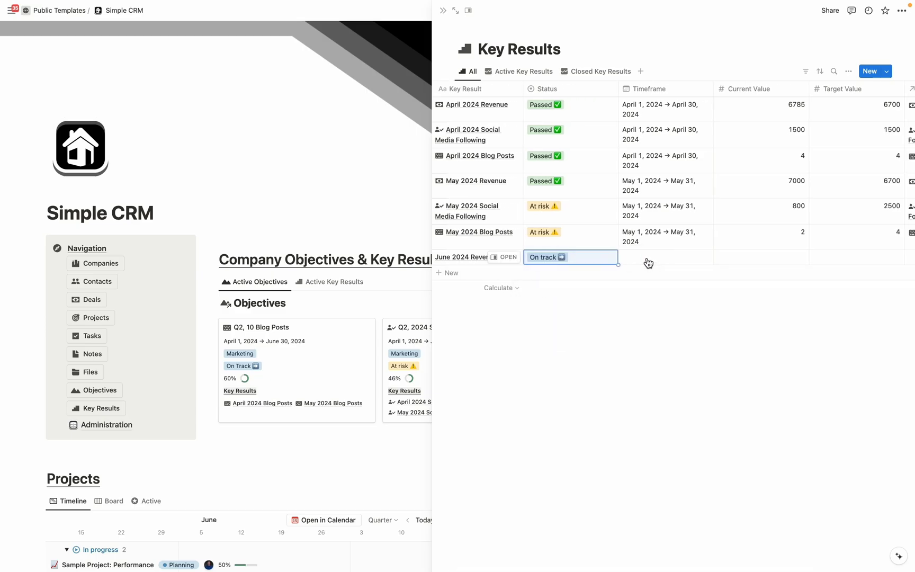
pyautogui.click(645, 261)
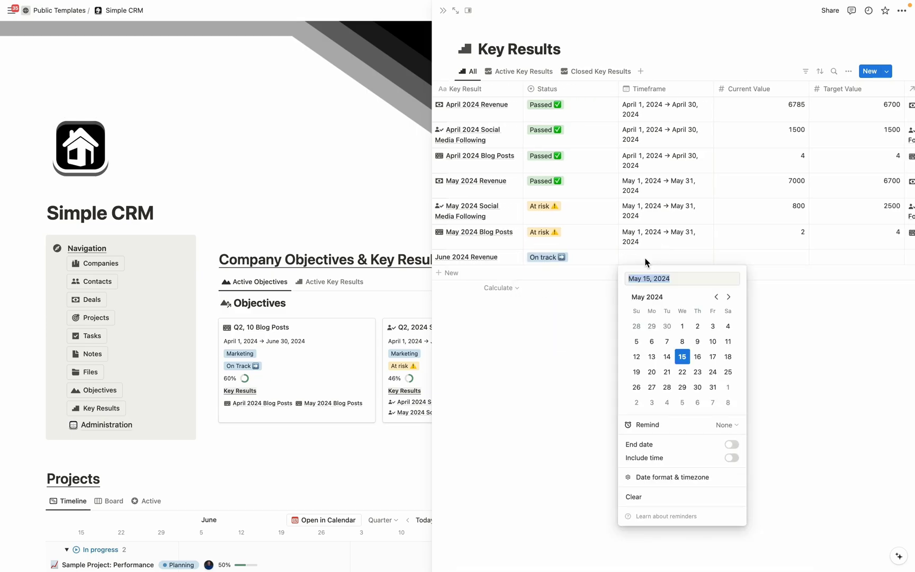
pyautogui.click(729, 296)
pyautogui.click(728, 326)
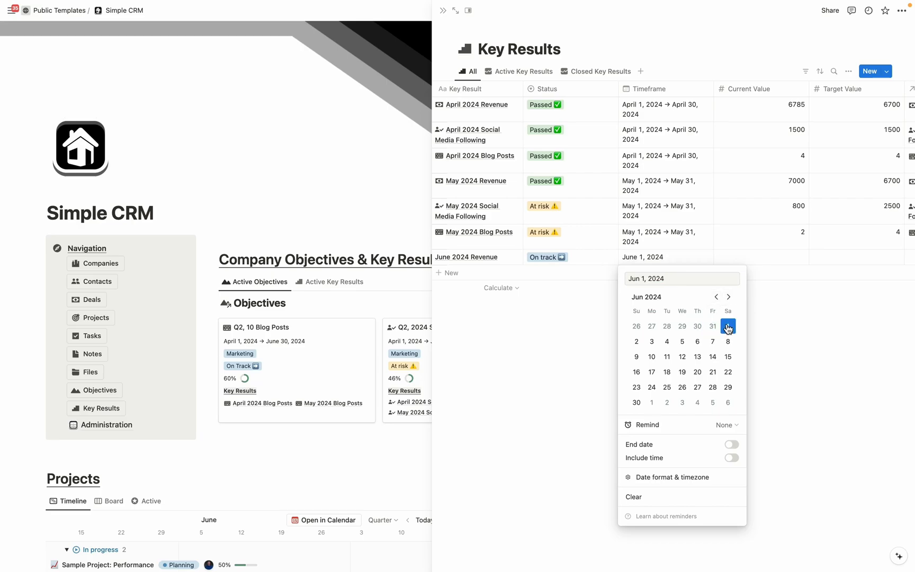
pyautogui.click(731, 444)
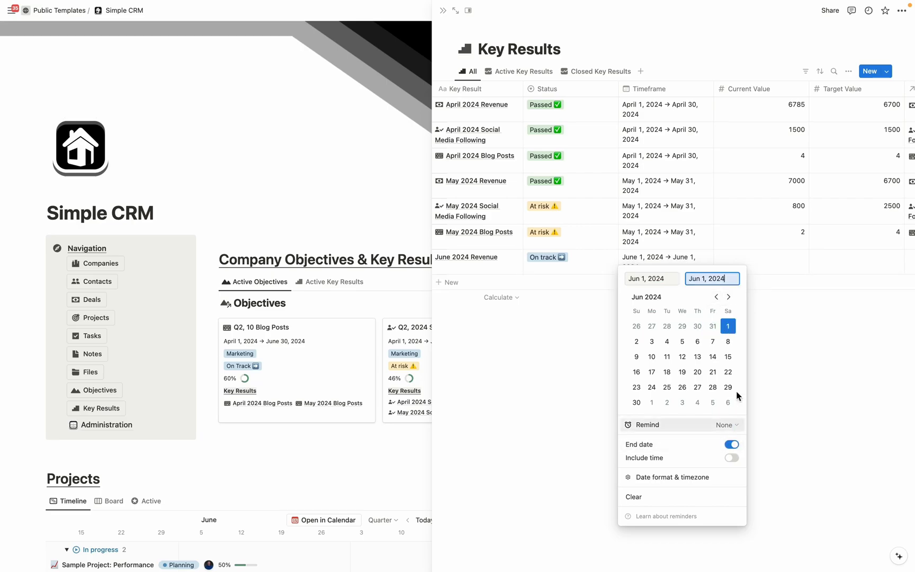
pyautogui.click(638, 402)
pyautogui.press('Escape')
# - Enter current value 0 and target 8000, and link the Q2, 2024 Revenue objective
pyautogui.hscroll(2, 718, 267)
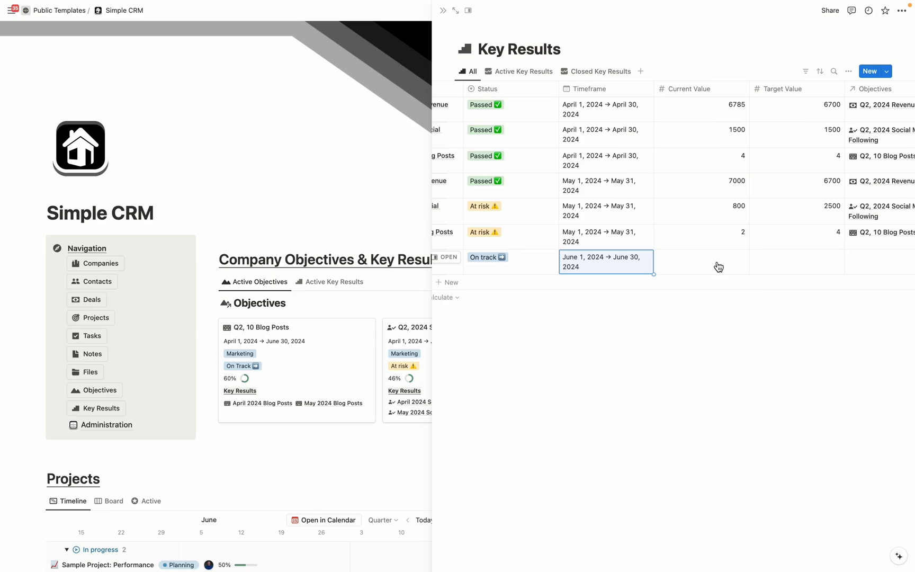
pyautogui.click(718, 266)
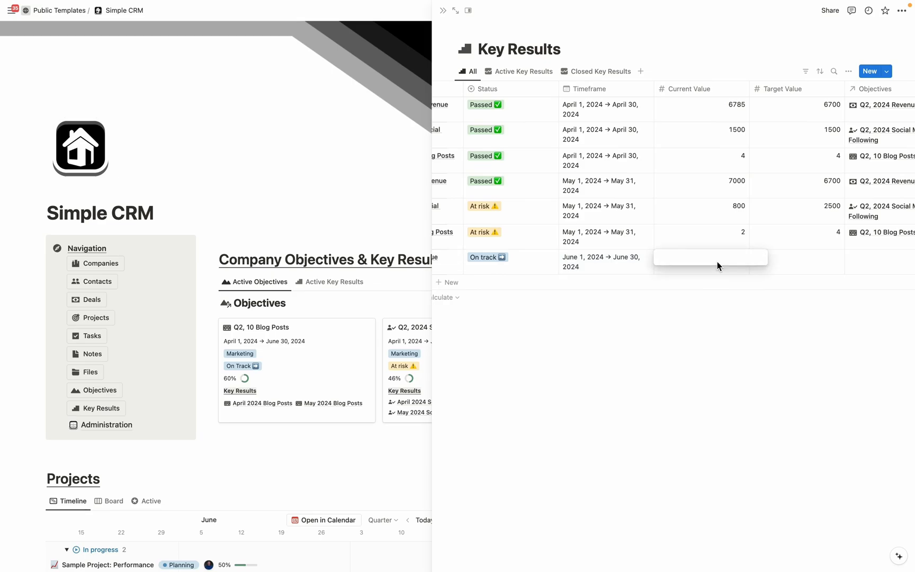
pyautogui.write('0')
pyautogui.press('Return')
pyautogui.hscroll(1, 752, 265)
pyautogui.click(765, 257)
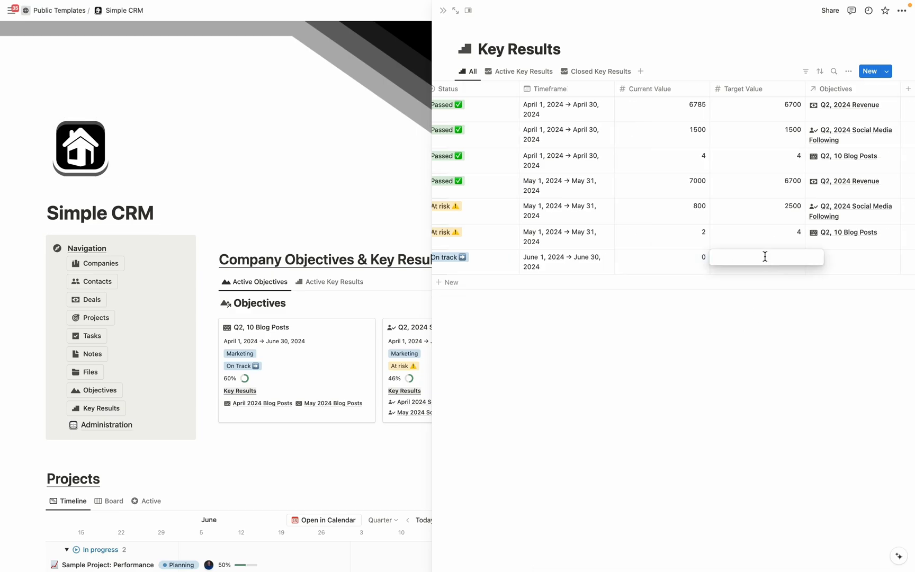
pyautogui.write('8000')
pyautogui.press('Return')
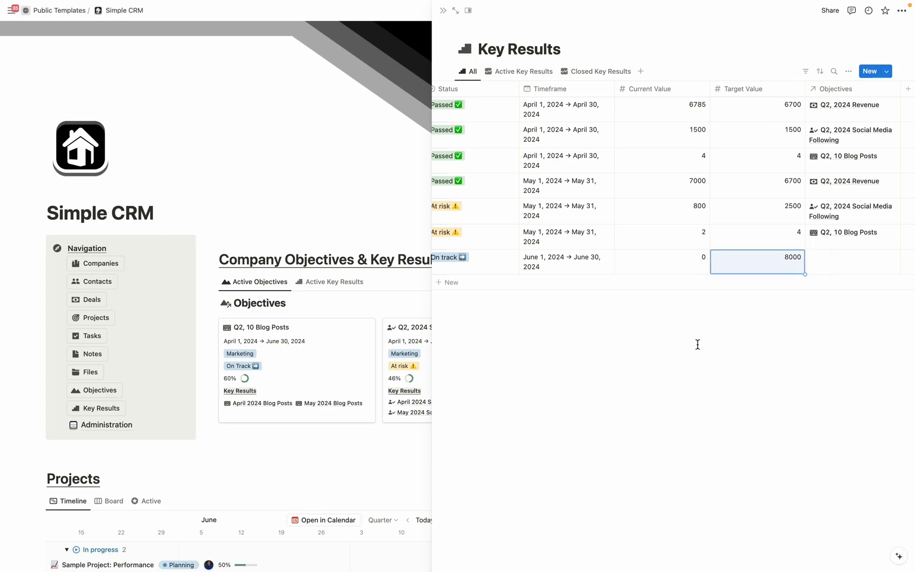
pyautogui.hscroll(1, 758, 266)
pyautogui.click(799, 261)
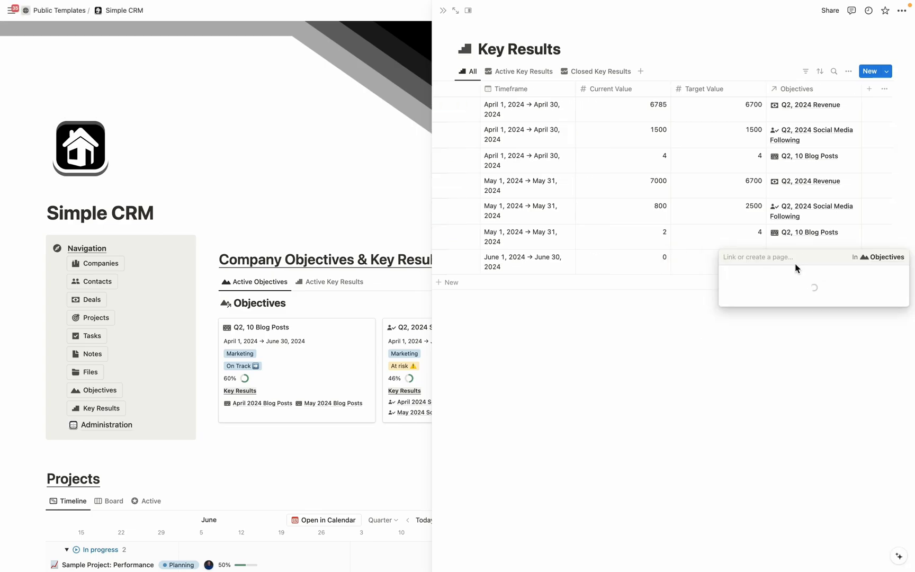
pyautogui.click(899, 290)
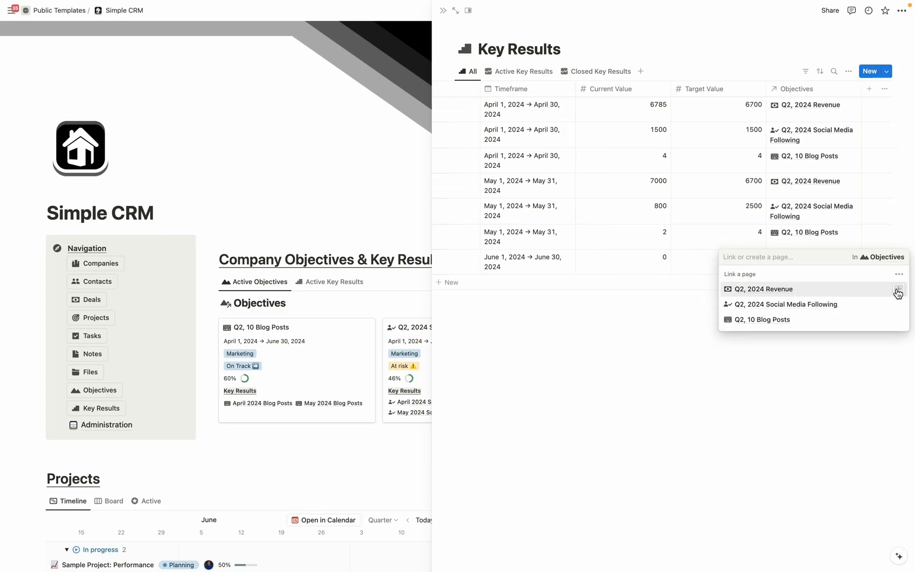
# - Give the June 2024 Revenue page a banknote icon found by searching 'dollar'
pyautogui.click(544, 261)
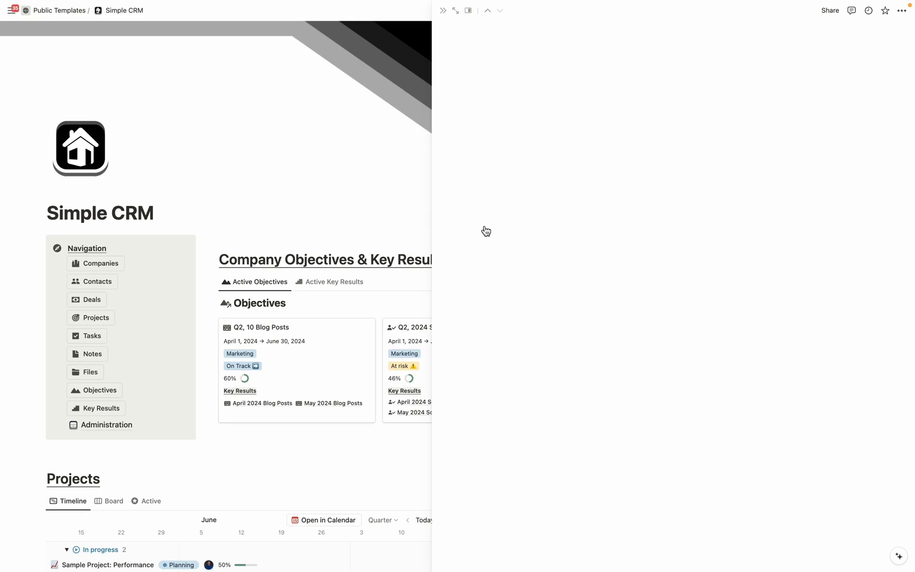
pyautogui.click(474, 30)
pyautogui.click(415, 68)
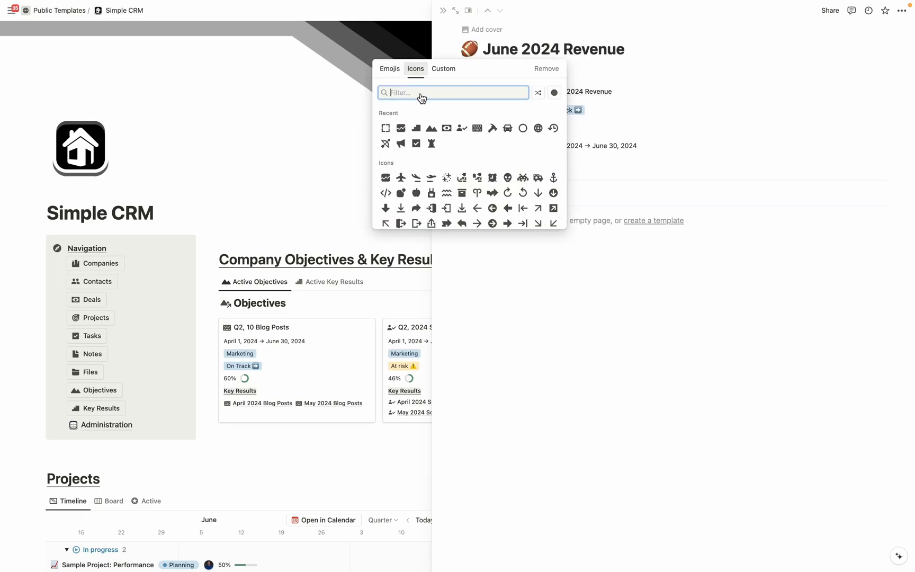
pyautogui.write('dollar')
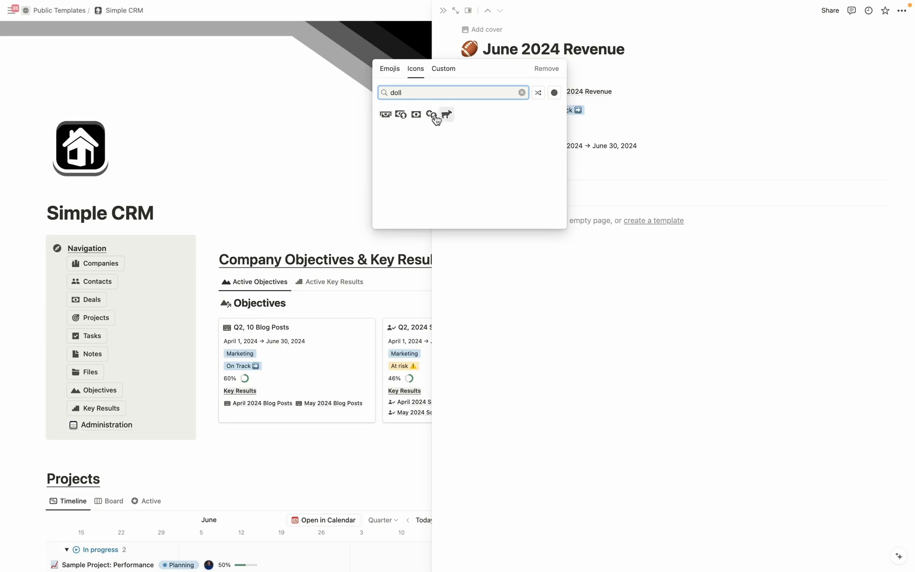
pyautogui.click(418, 113)
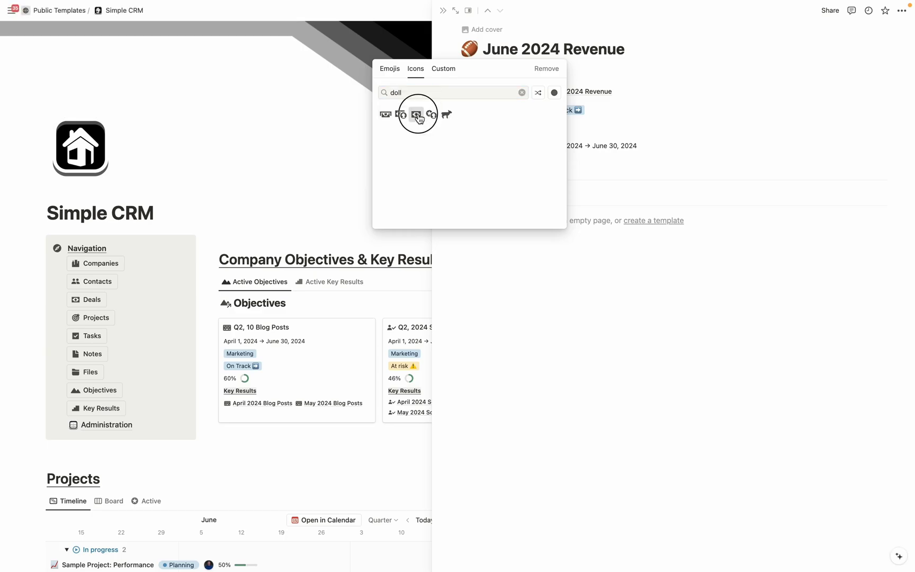
# - Close the side peek and show Q2, 2024 Revenue's linked key results
pyautogui.click(443, 13)
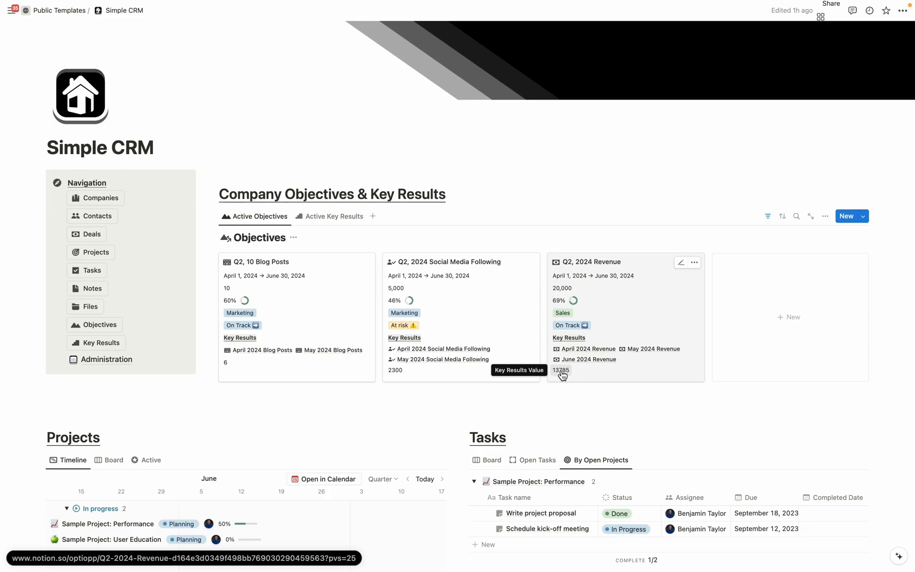
pyautogui.click(591, 361)
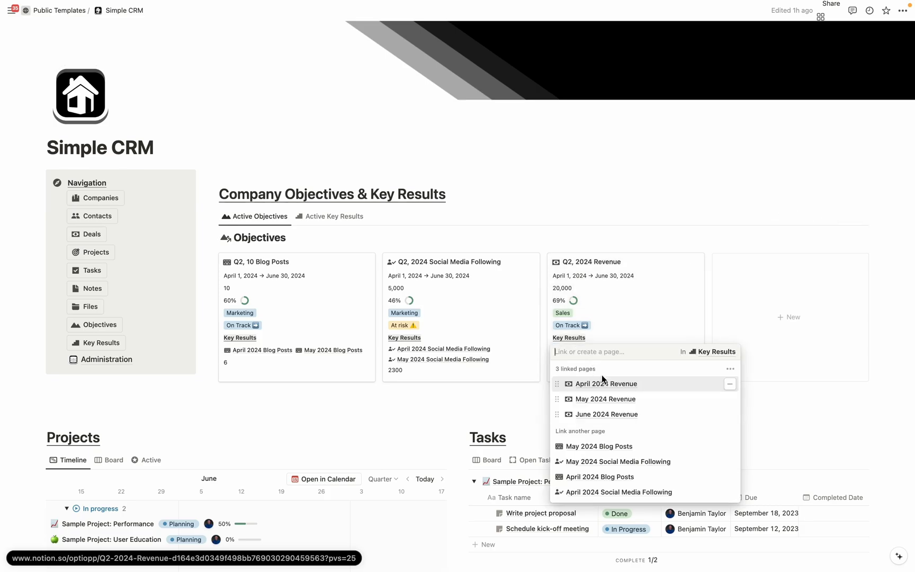
# - Change June 2024 Revenue's current value from 0 to 2000 and close its panel
pyautogui.click(611, 419)
pyautogui.click(564, 71)
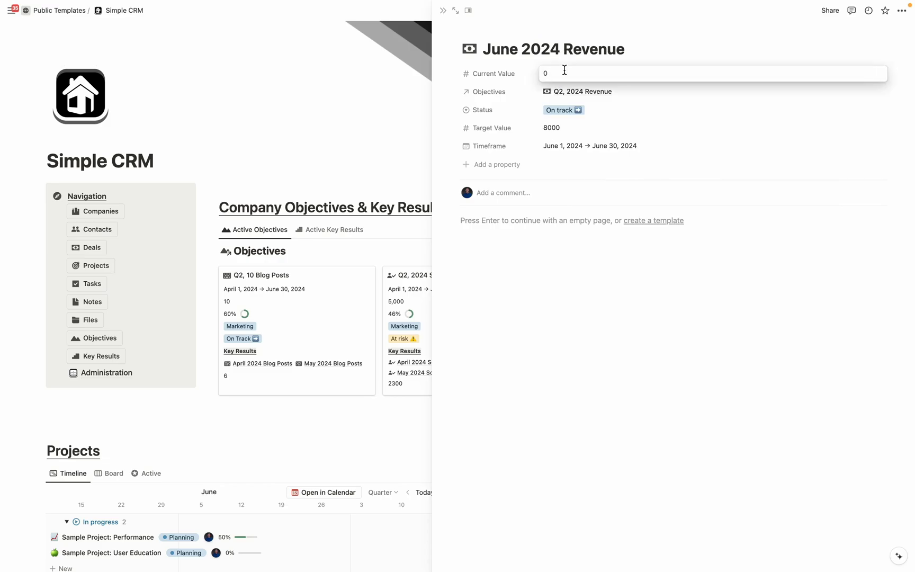
pyautogui.press('BackSpace')
pyautogui.write('2000')
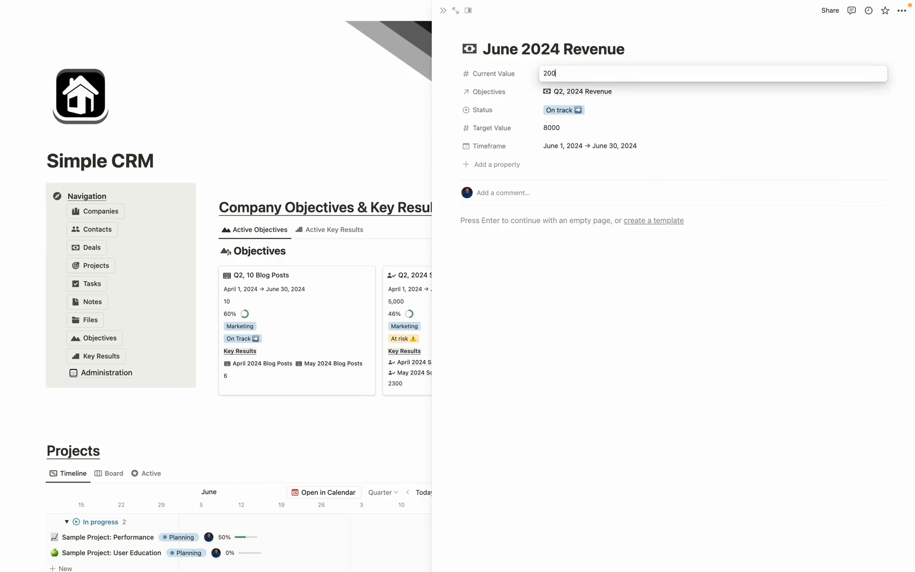
pyautogui.click(396, 39)
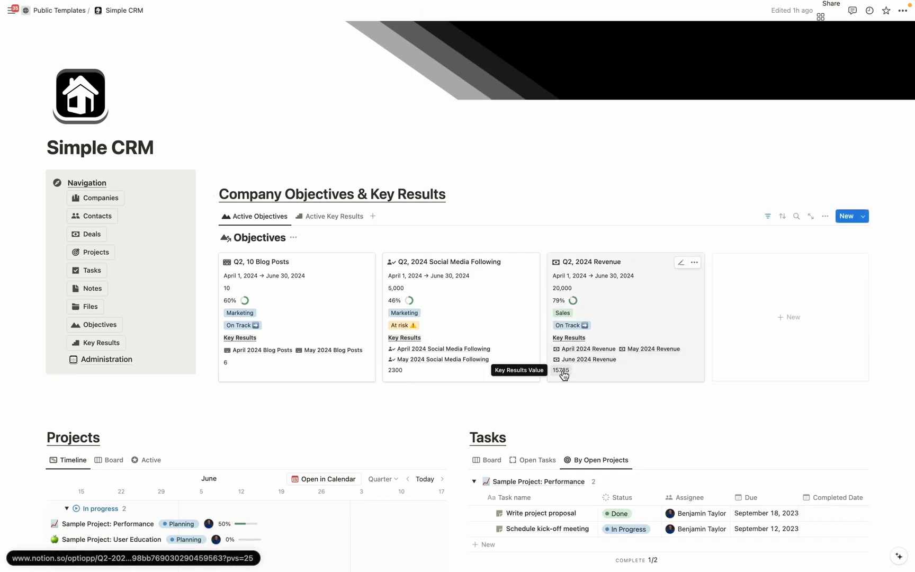